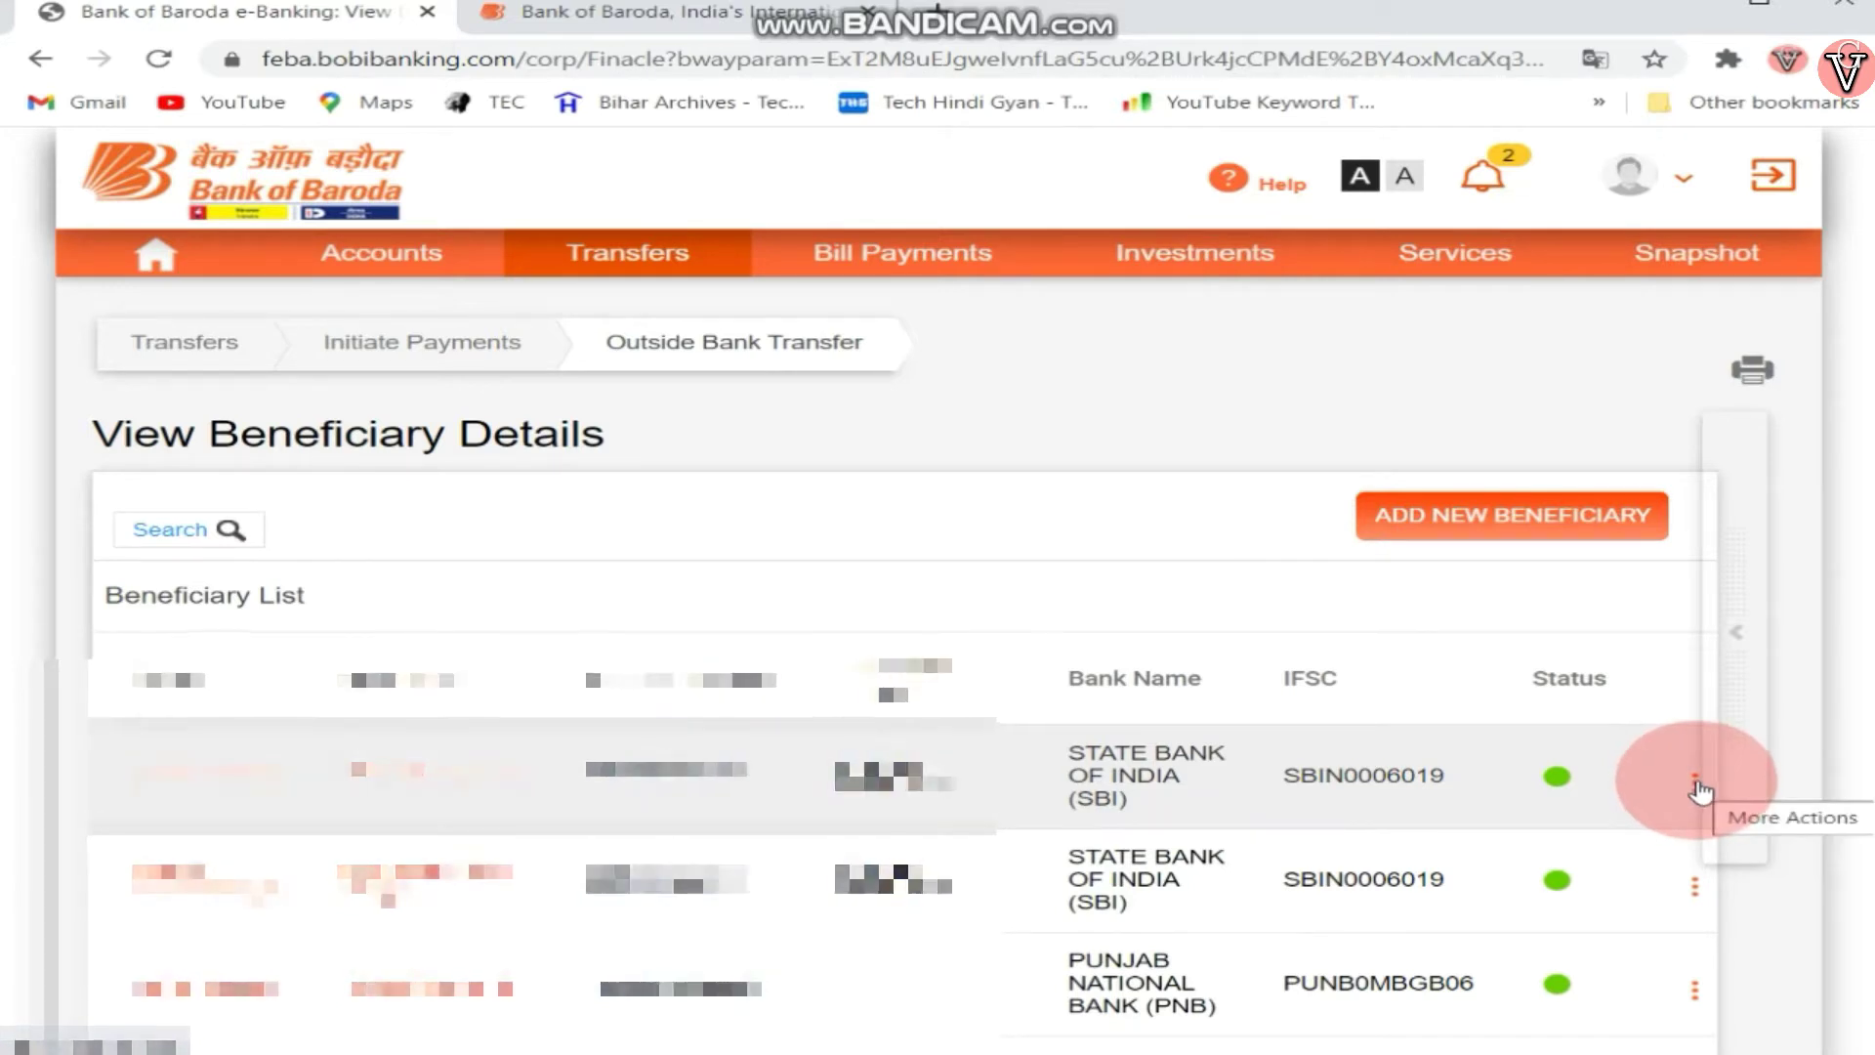
Start a transaction to the first State Bank of India (SBI) payee in the beneficiary list.
click(1696, 787)
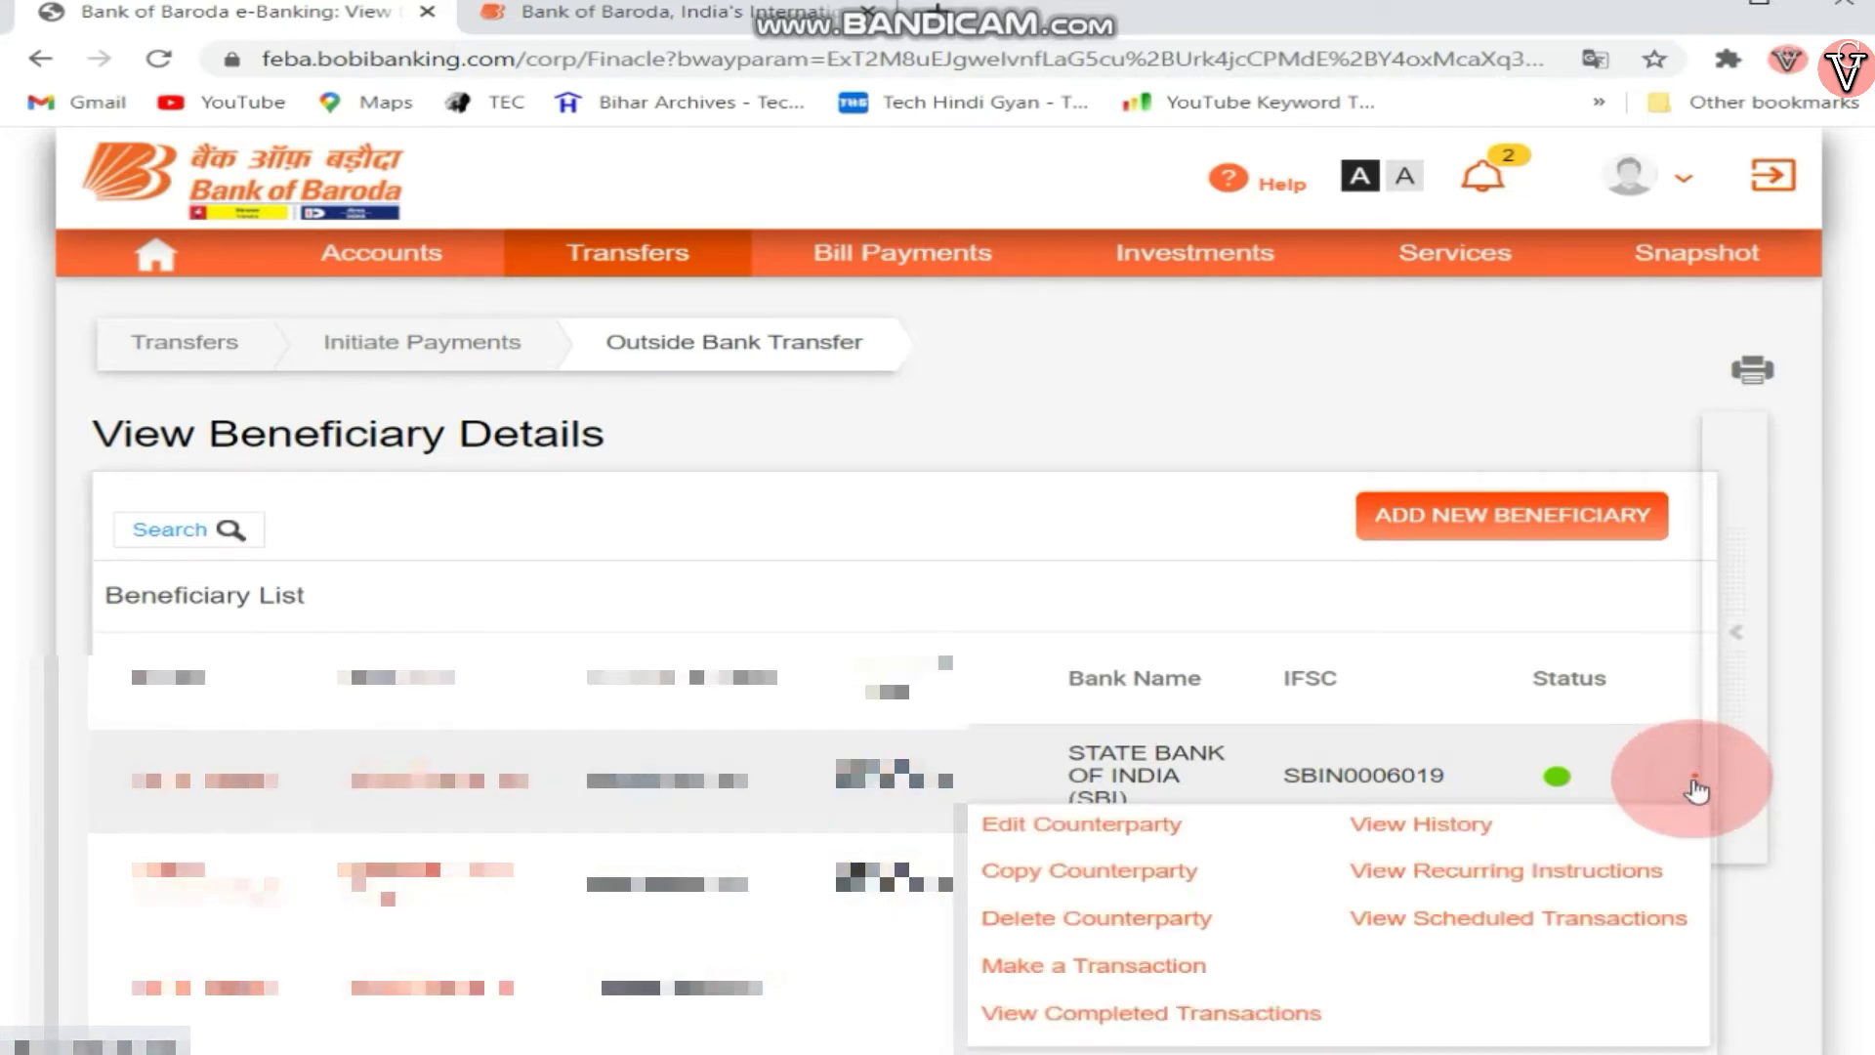
click(1131, 972)
click(1082, 967)
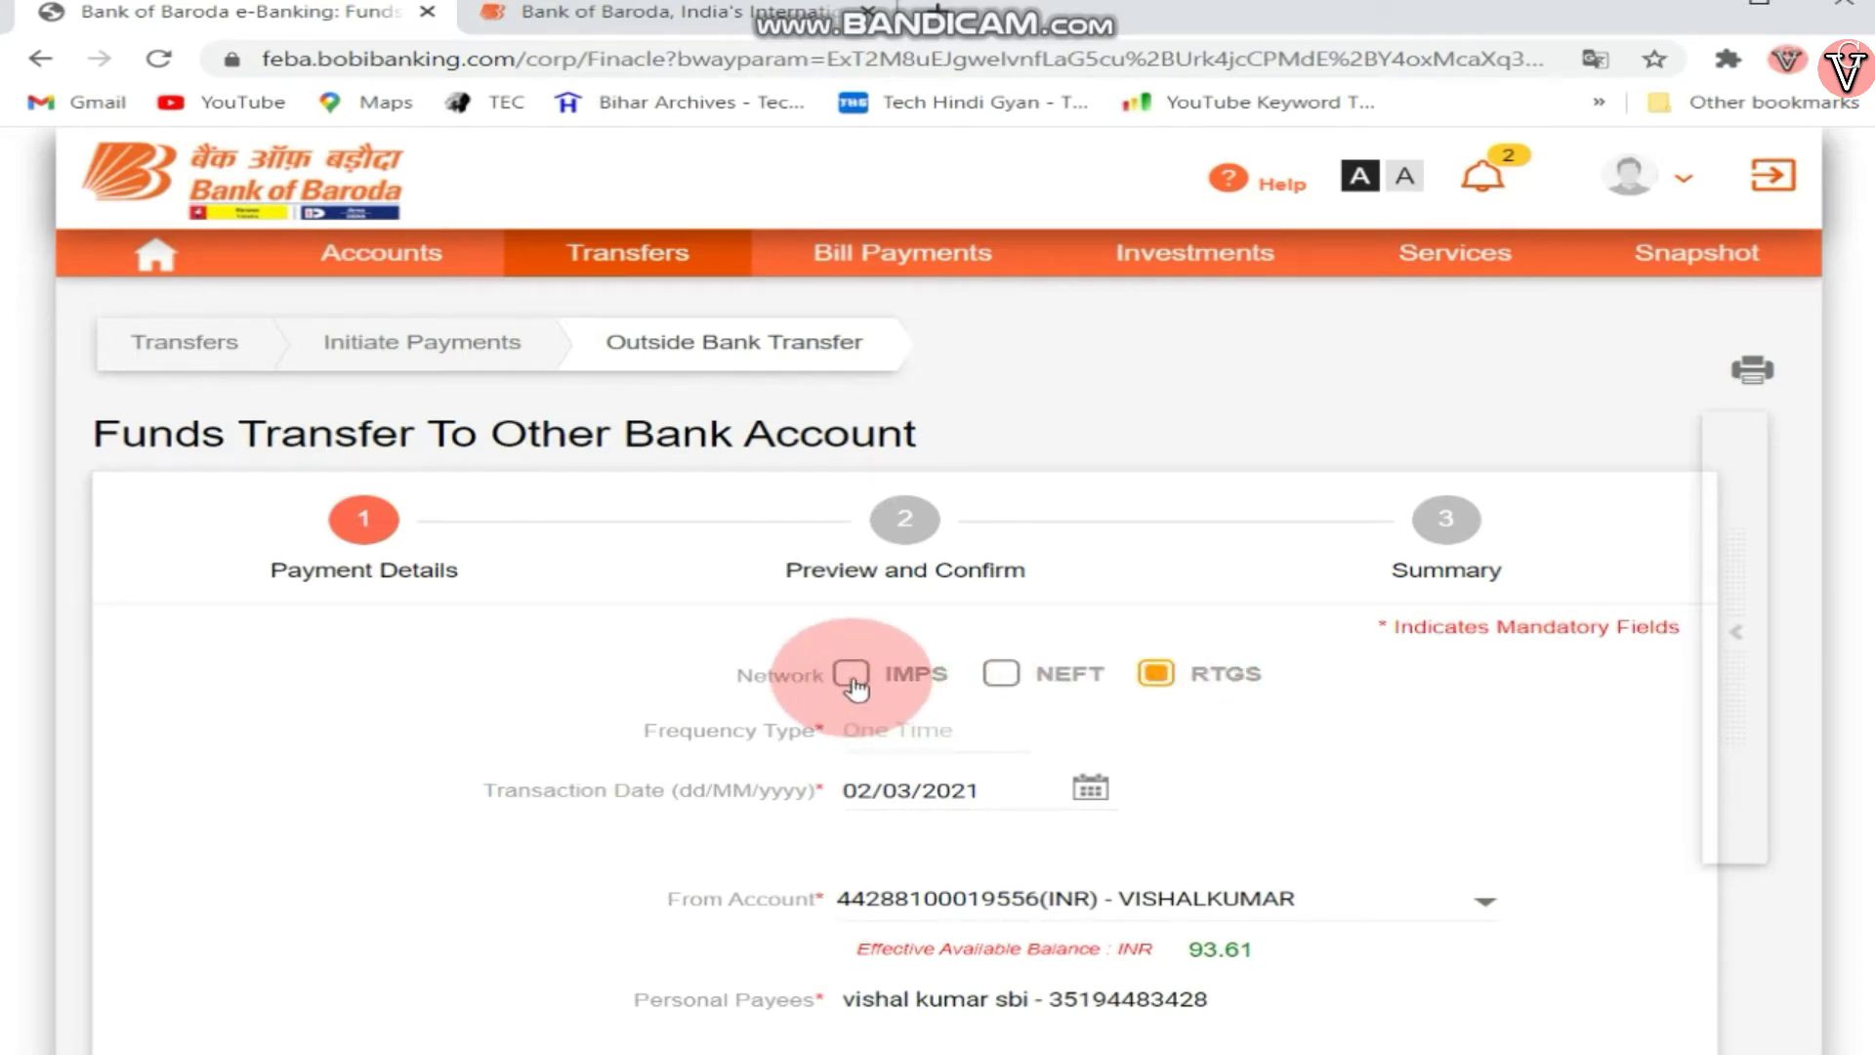
Try the NEFT network with its frequency type and transaction date choices, and switch the network to RTGS.
click(998, 690)
click(1006, 727)
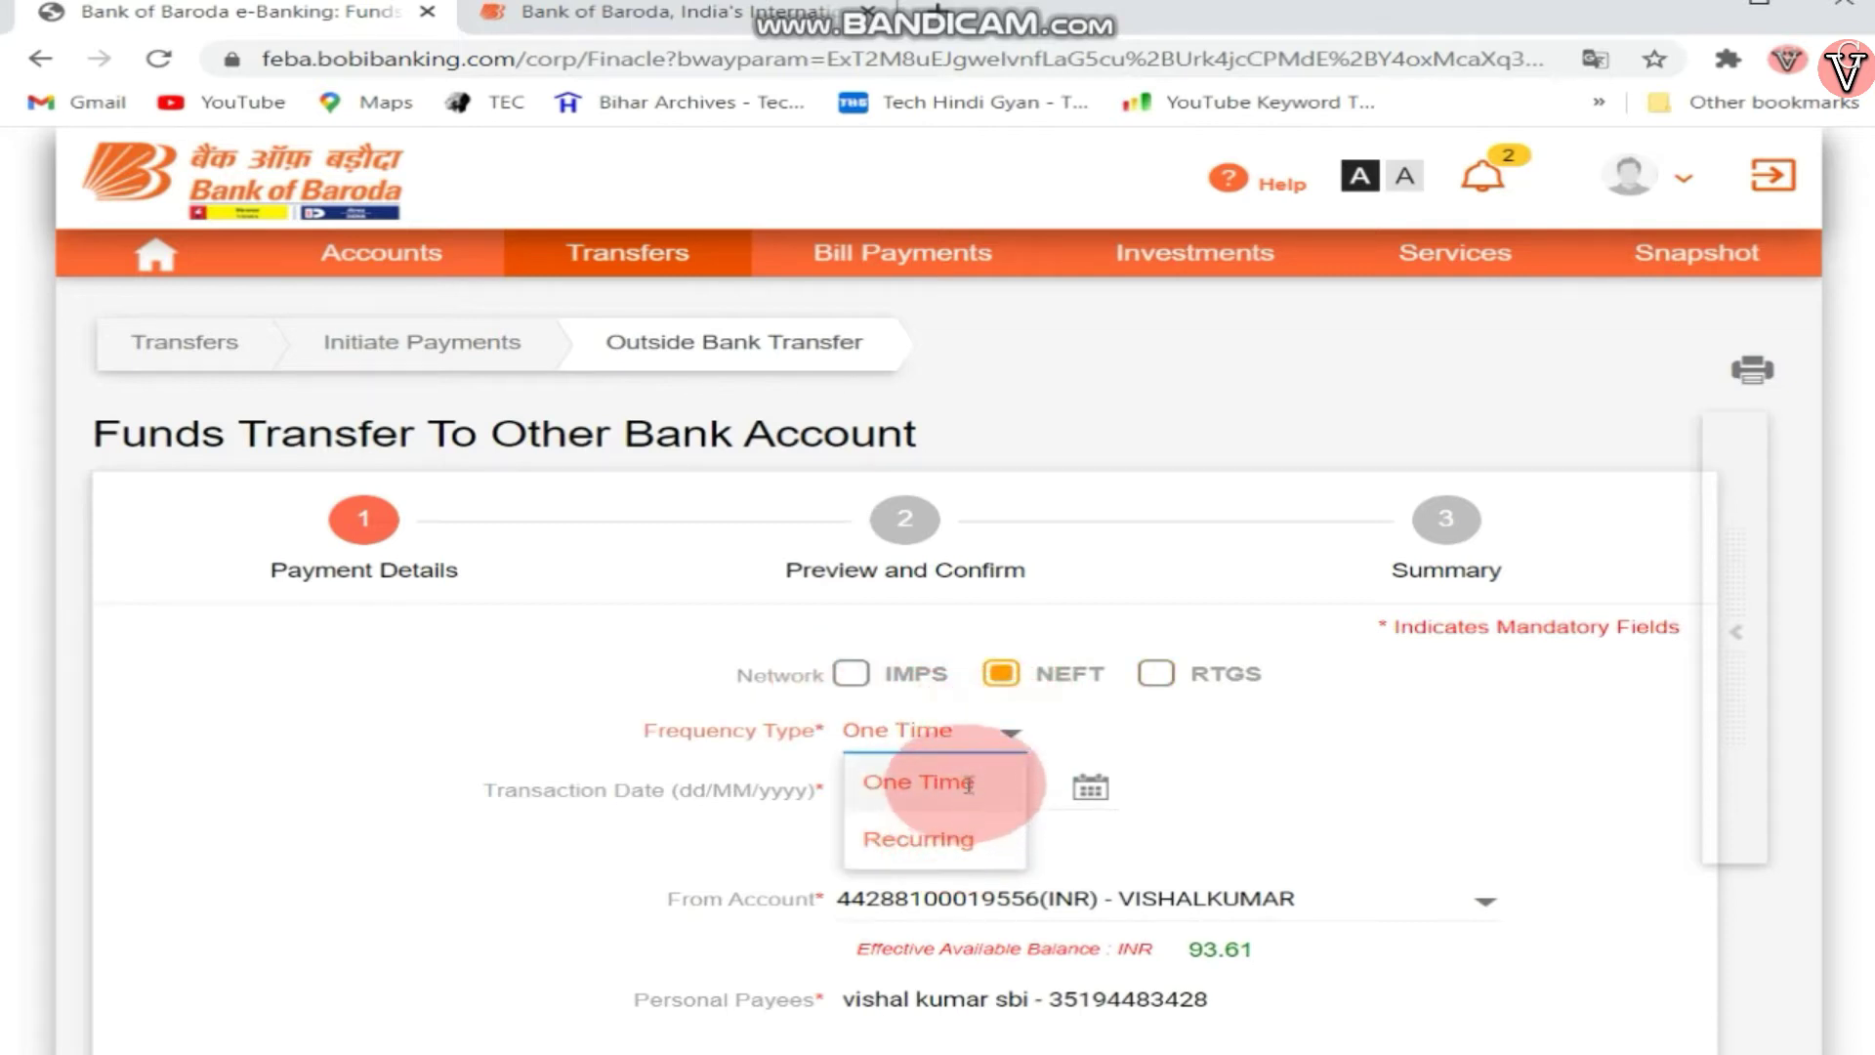
click(1218, 773)
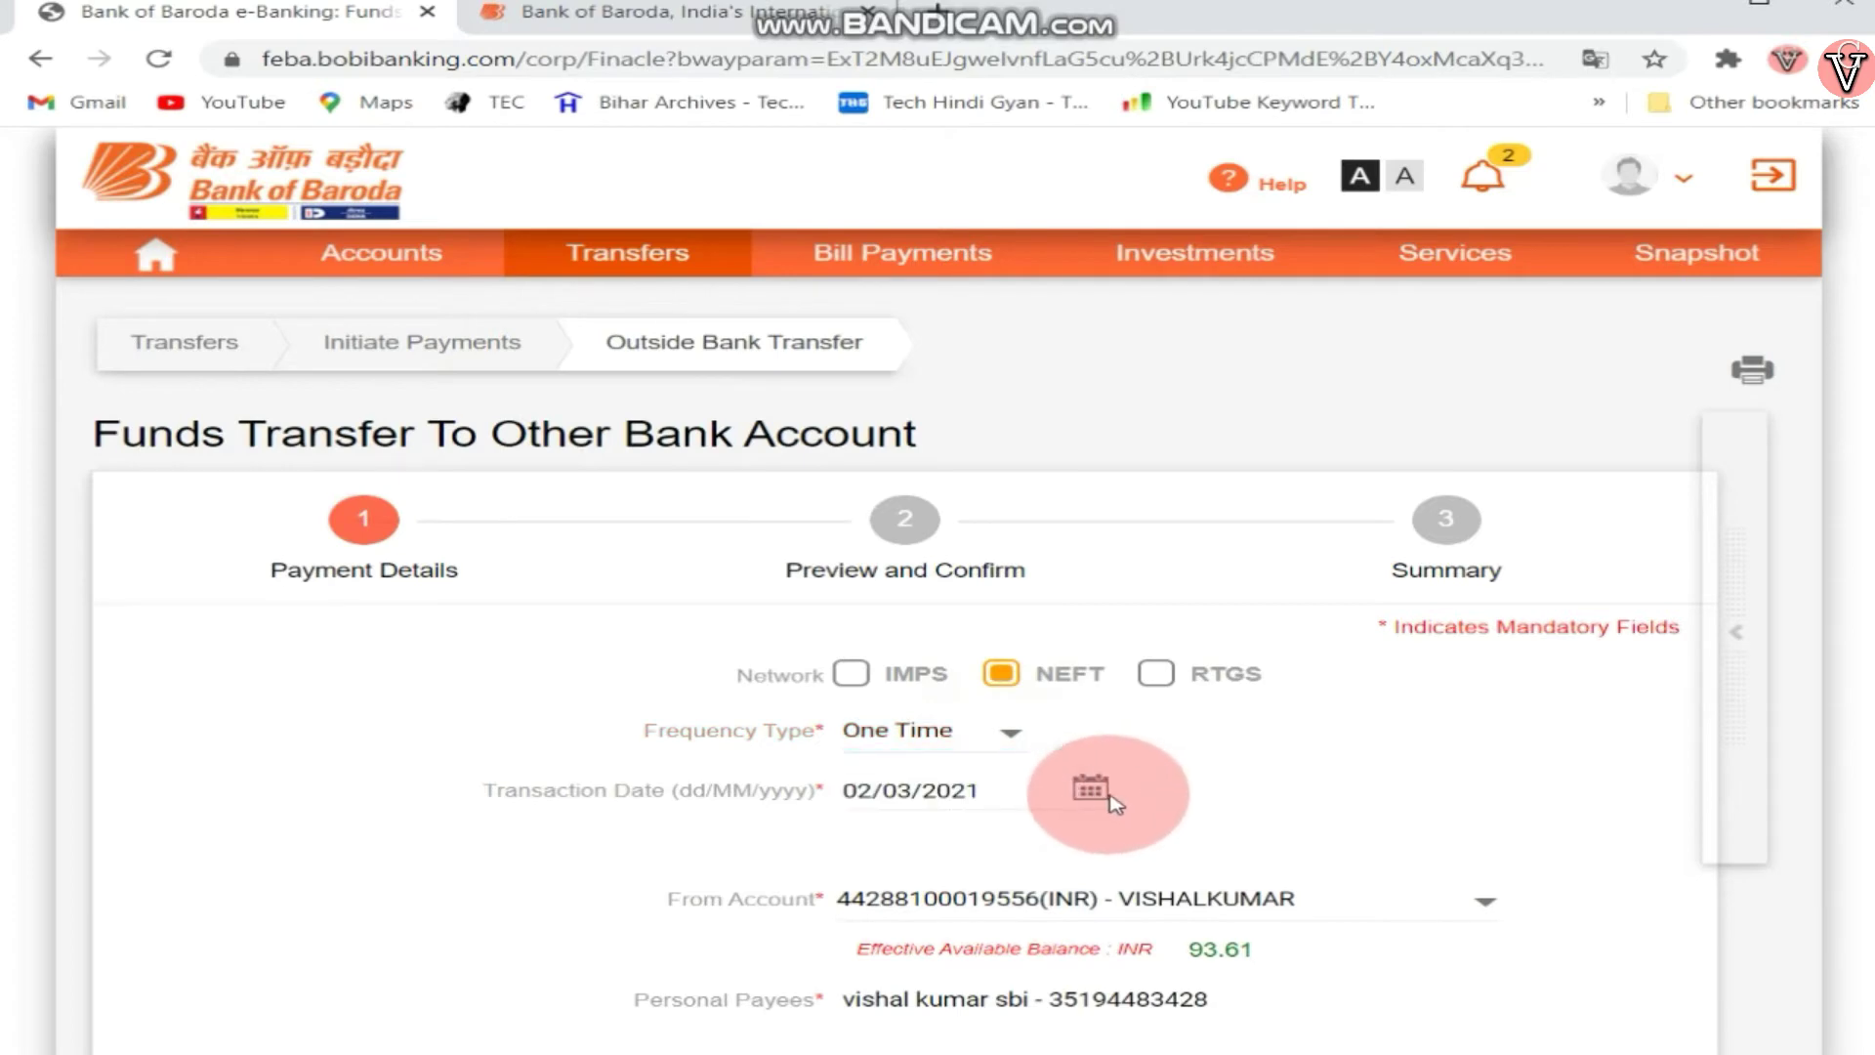
click(1089, 789)
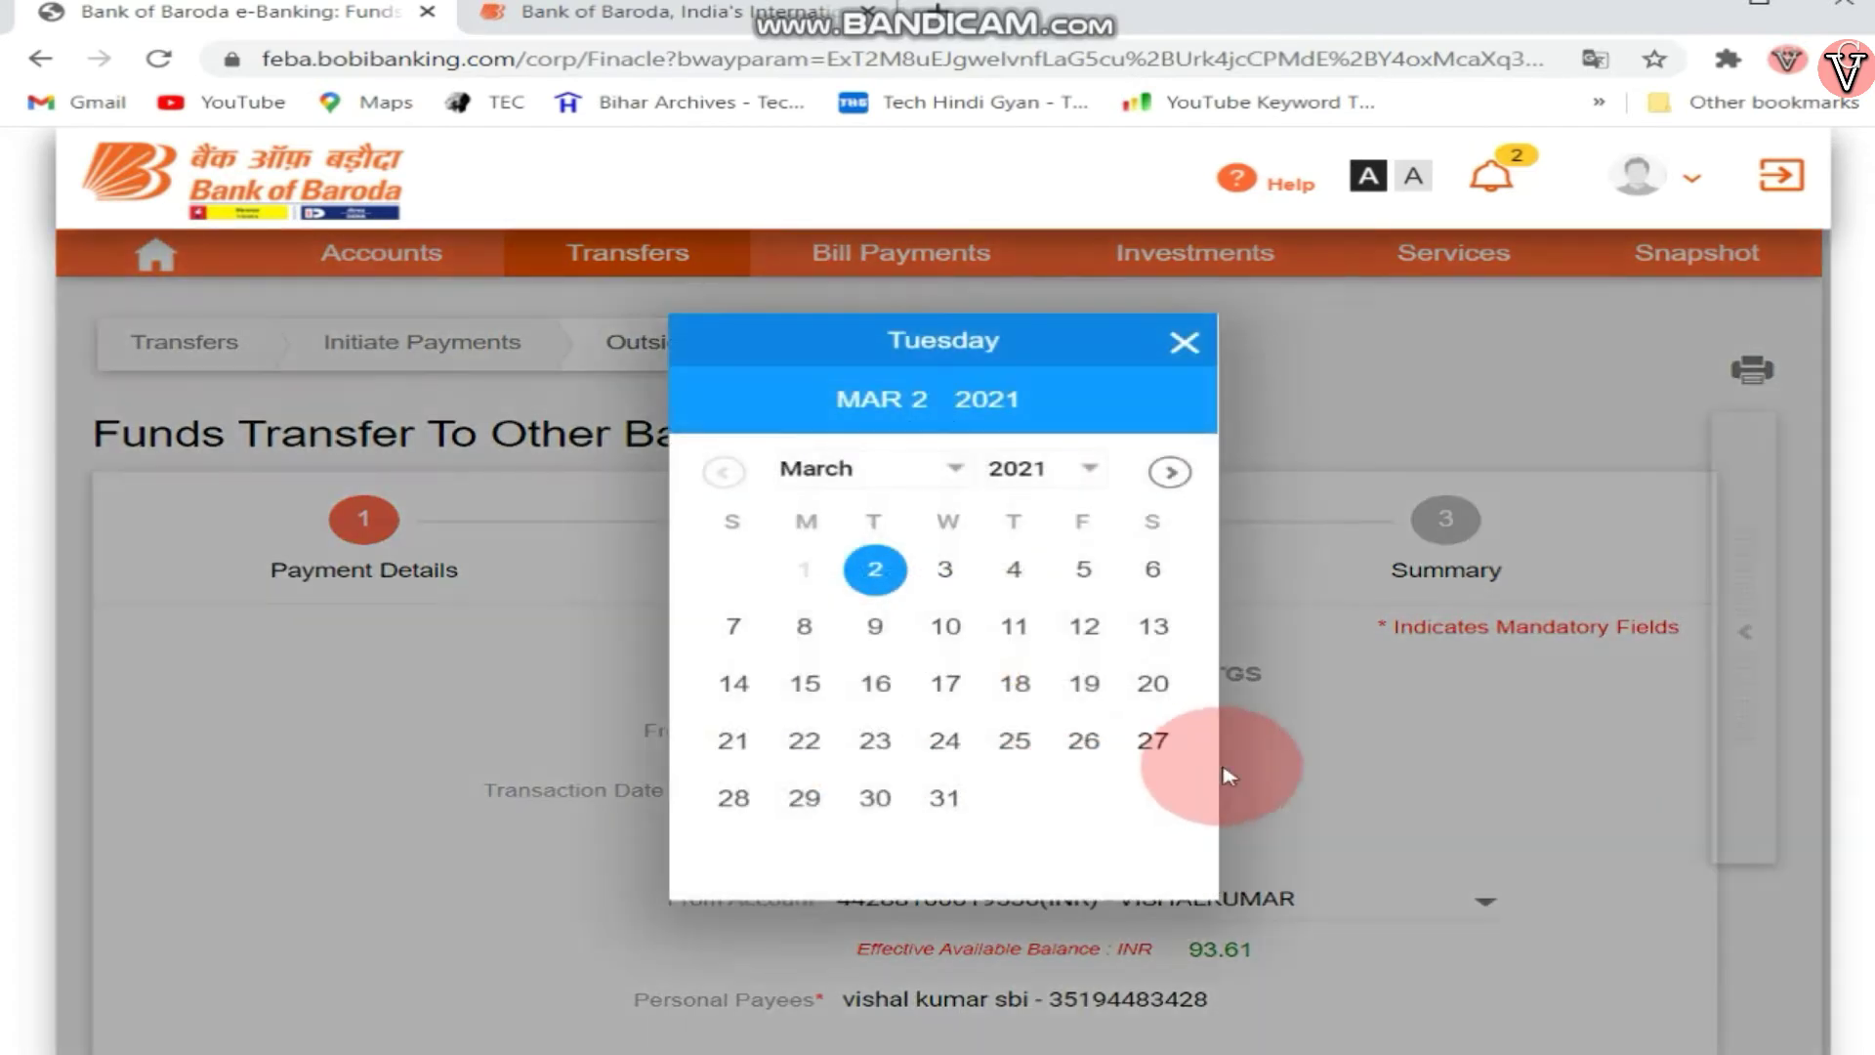
click(1228, 763)
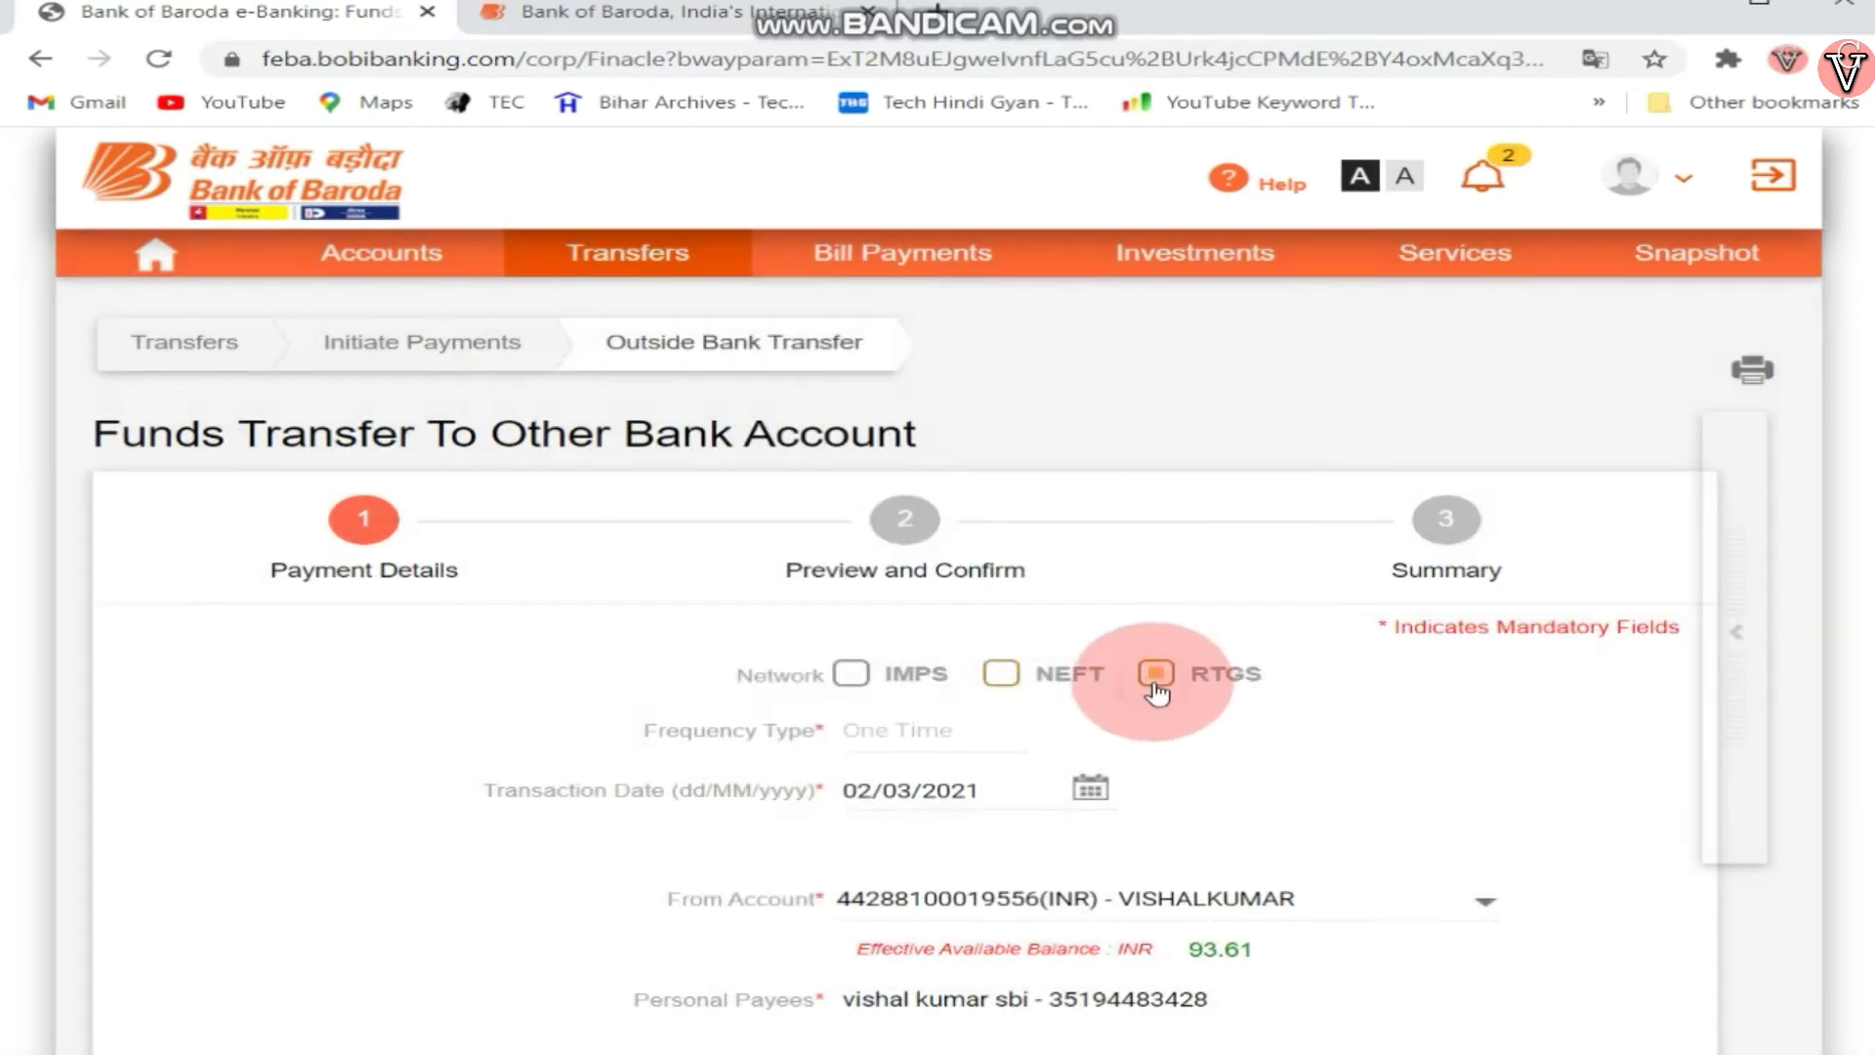
click(1095, 787)
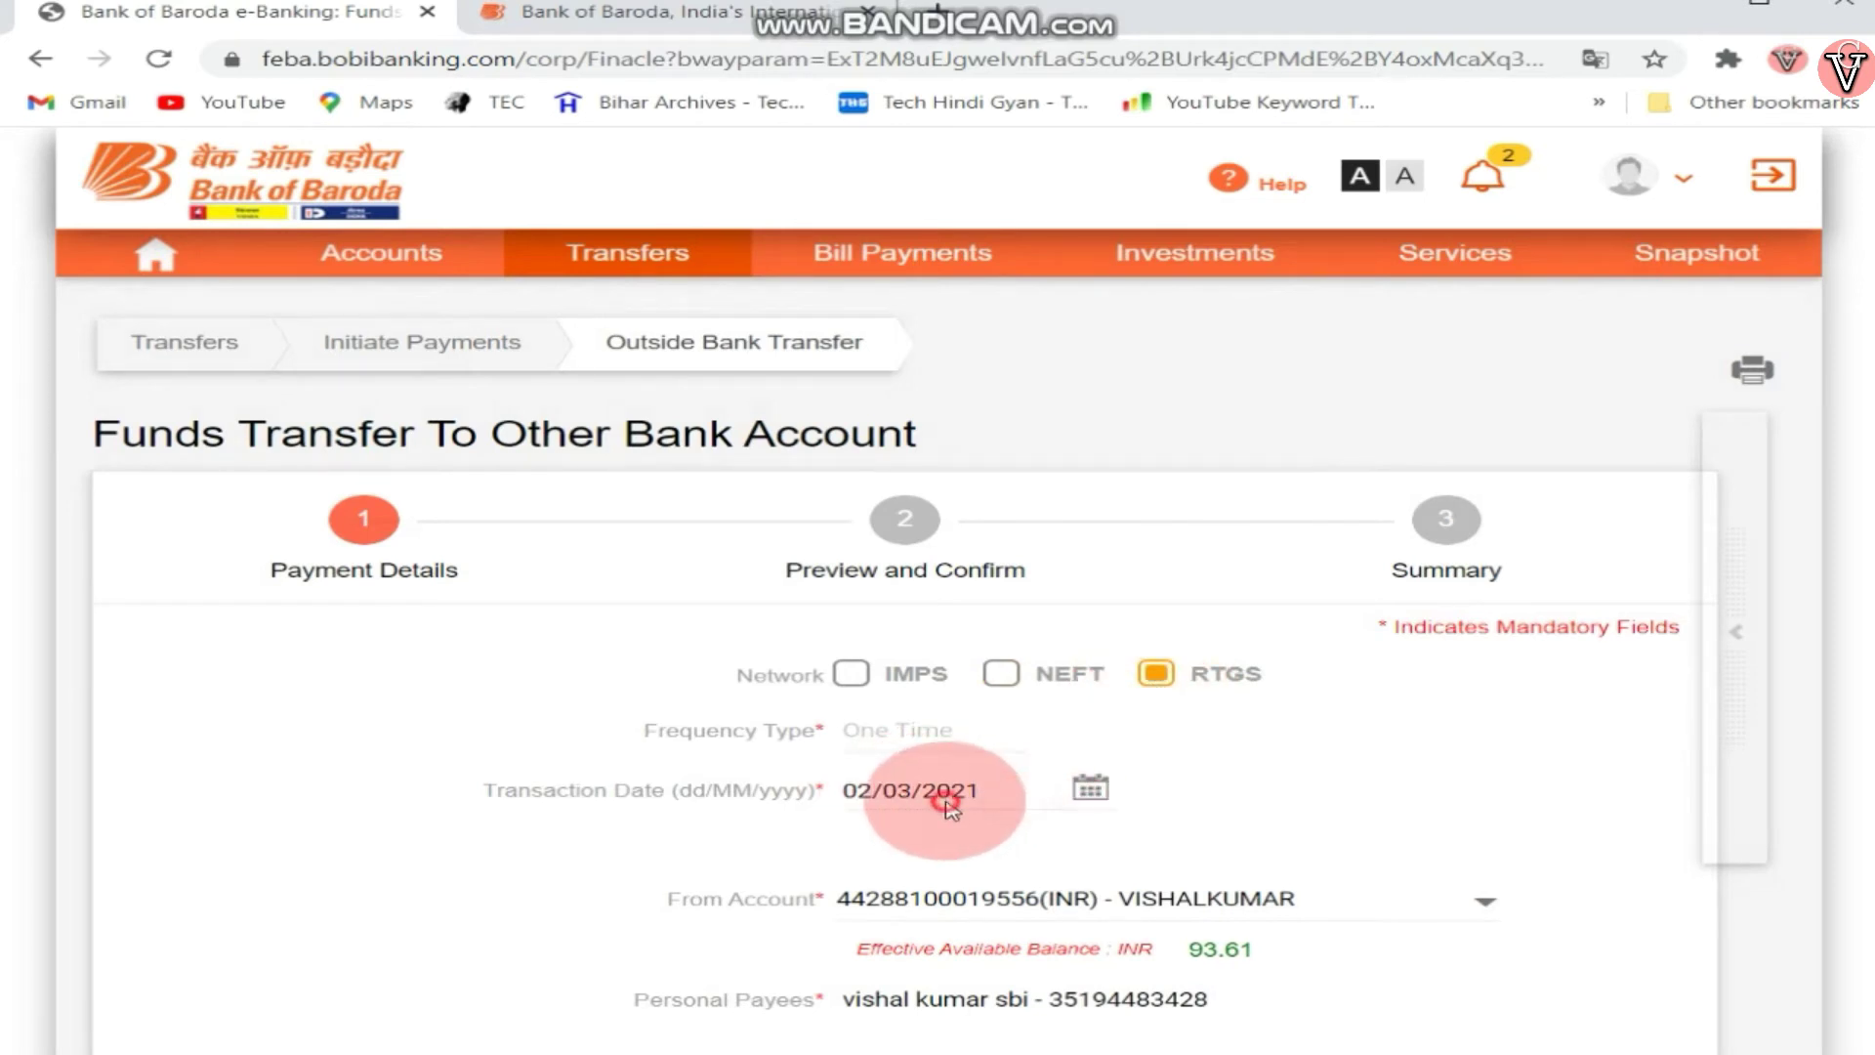
Select IMPS as the transfer network and check the source account and payee details.
click(852, 676)
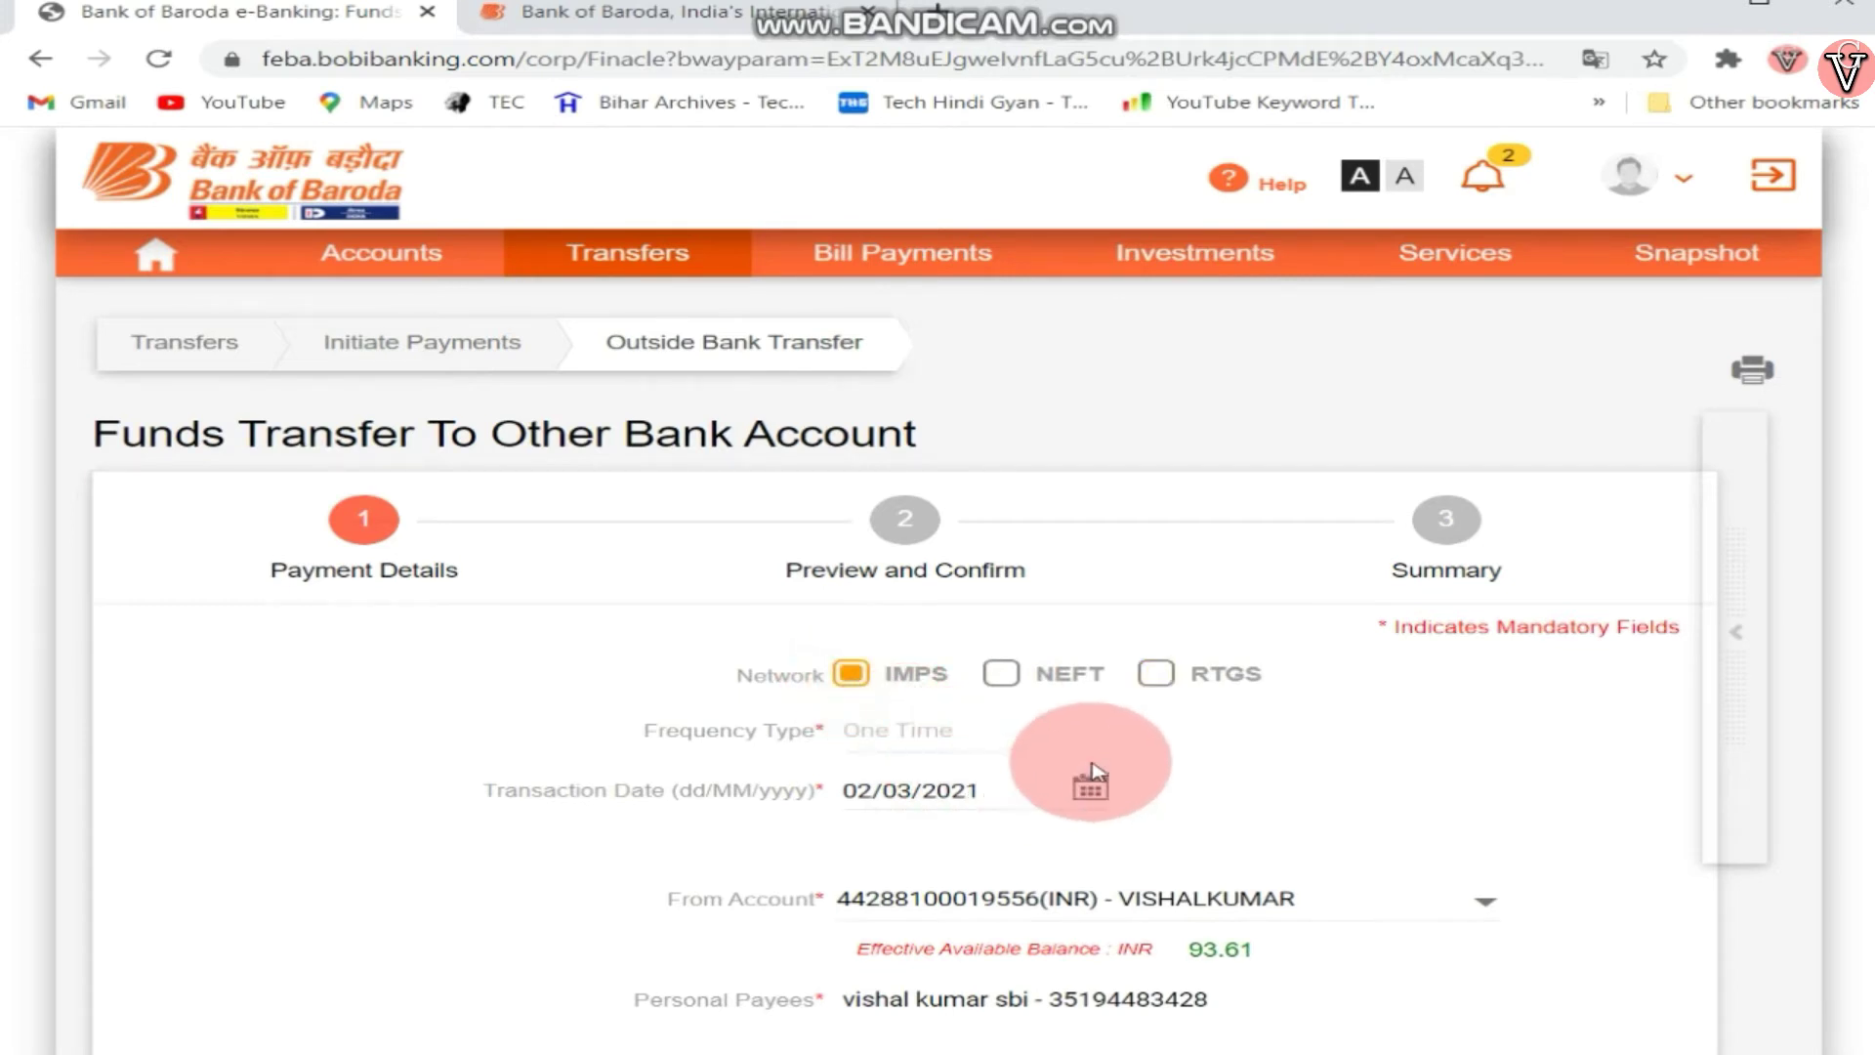
scroll(1187, 809, down, 2)
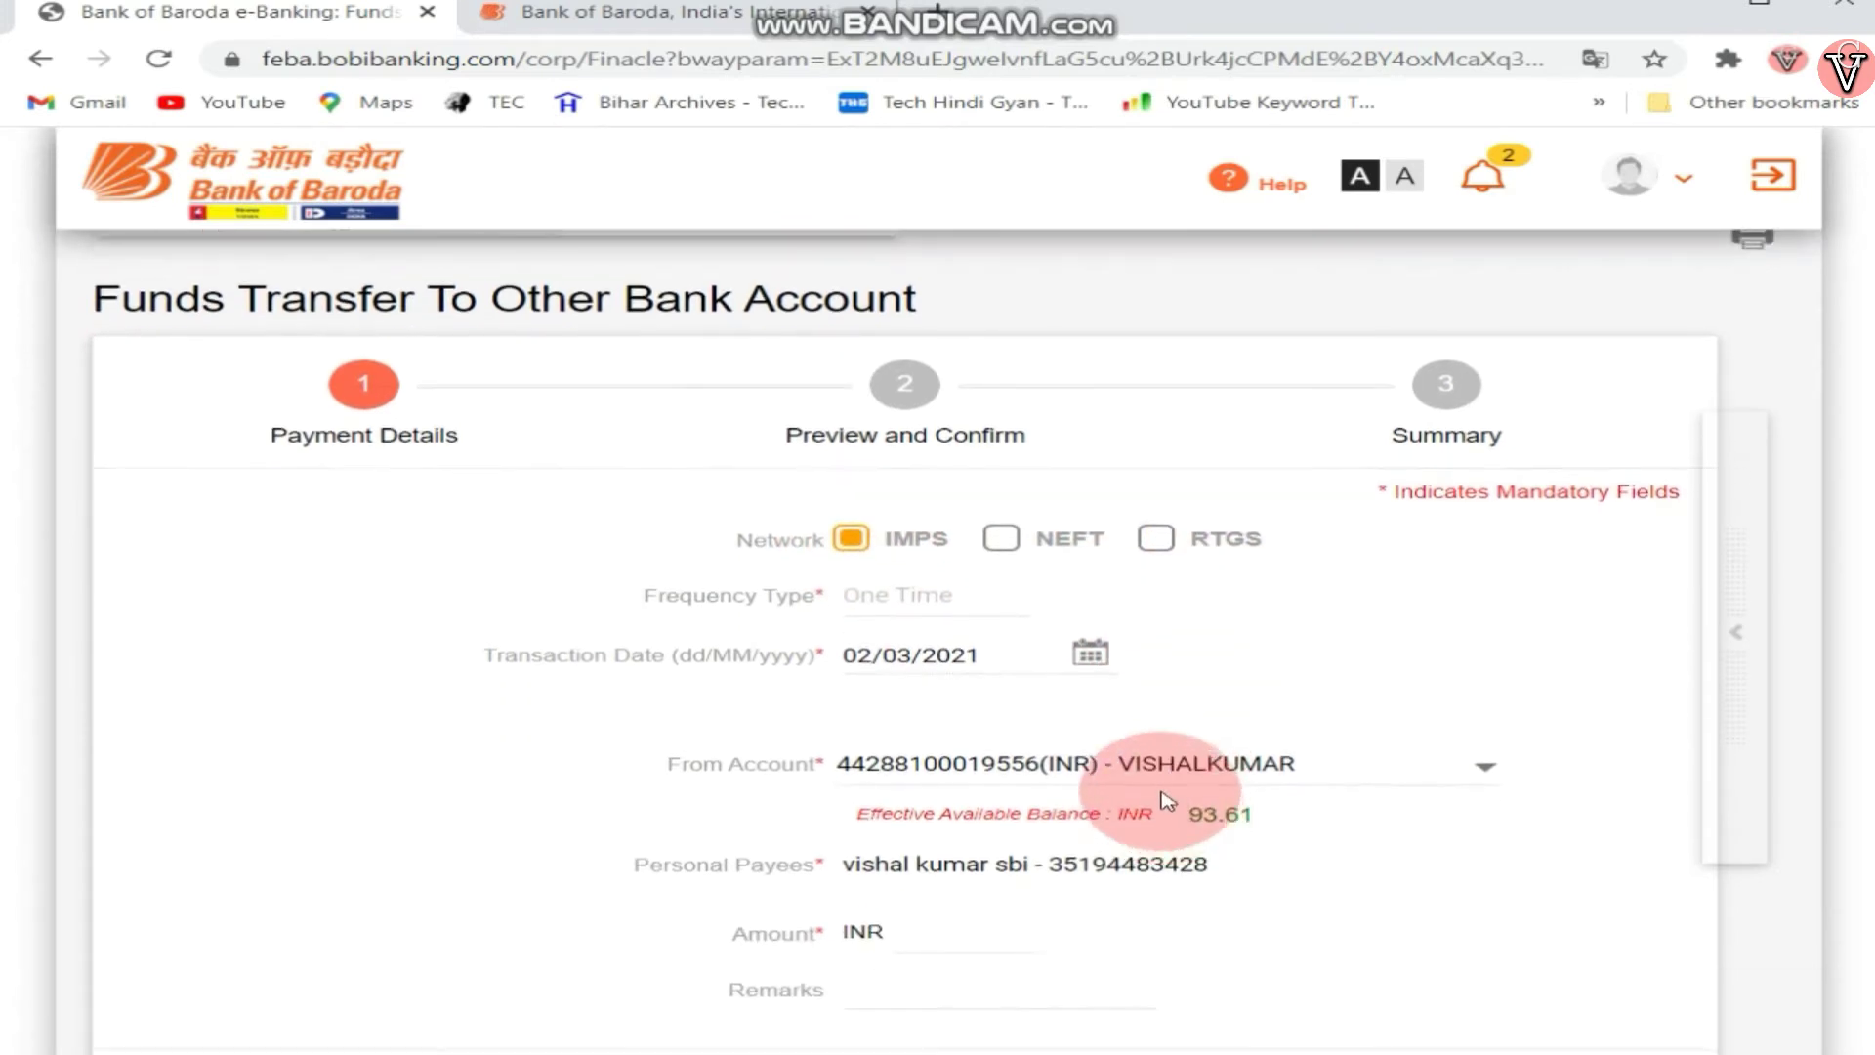
scroll(1123, 928, down, 1)
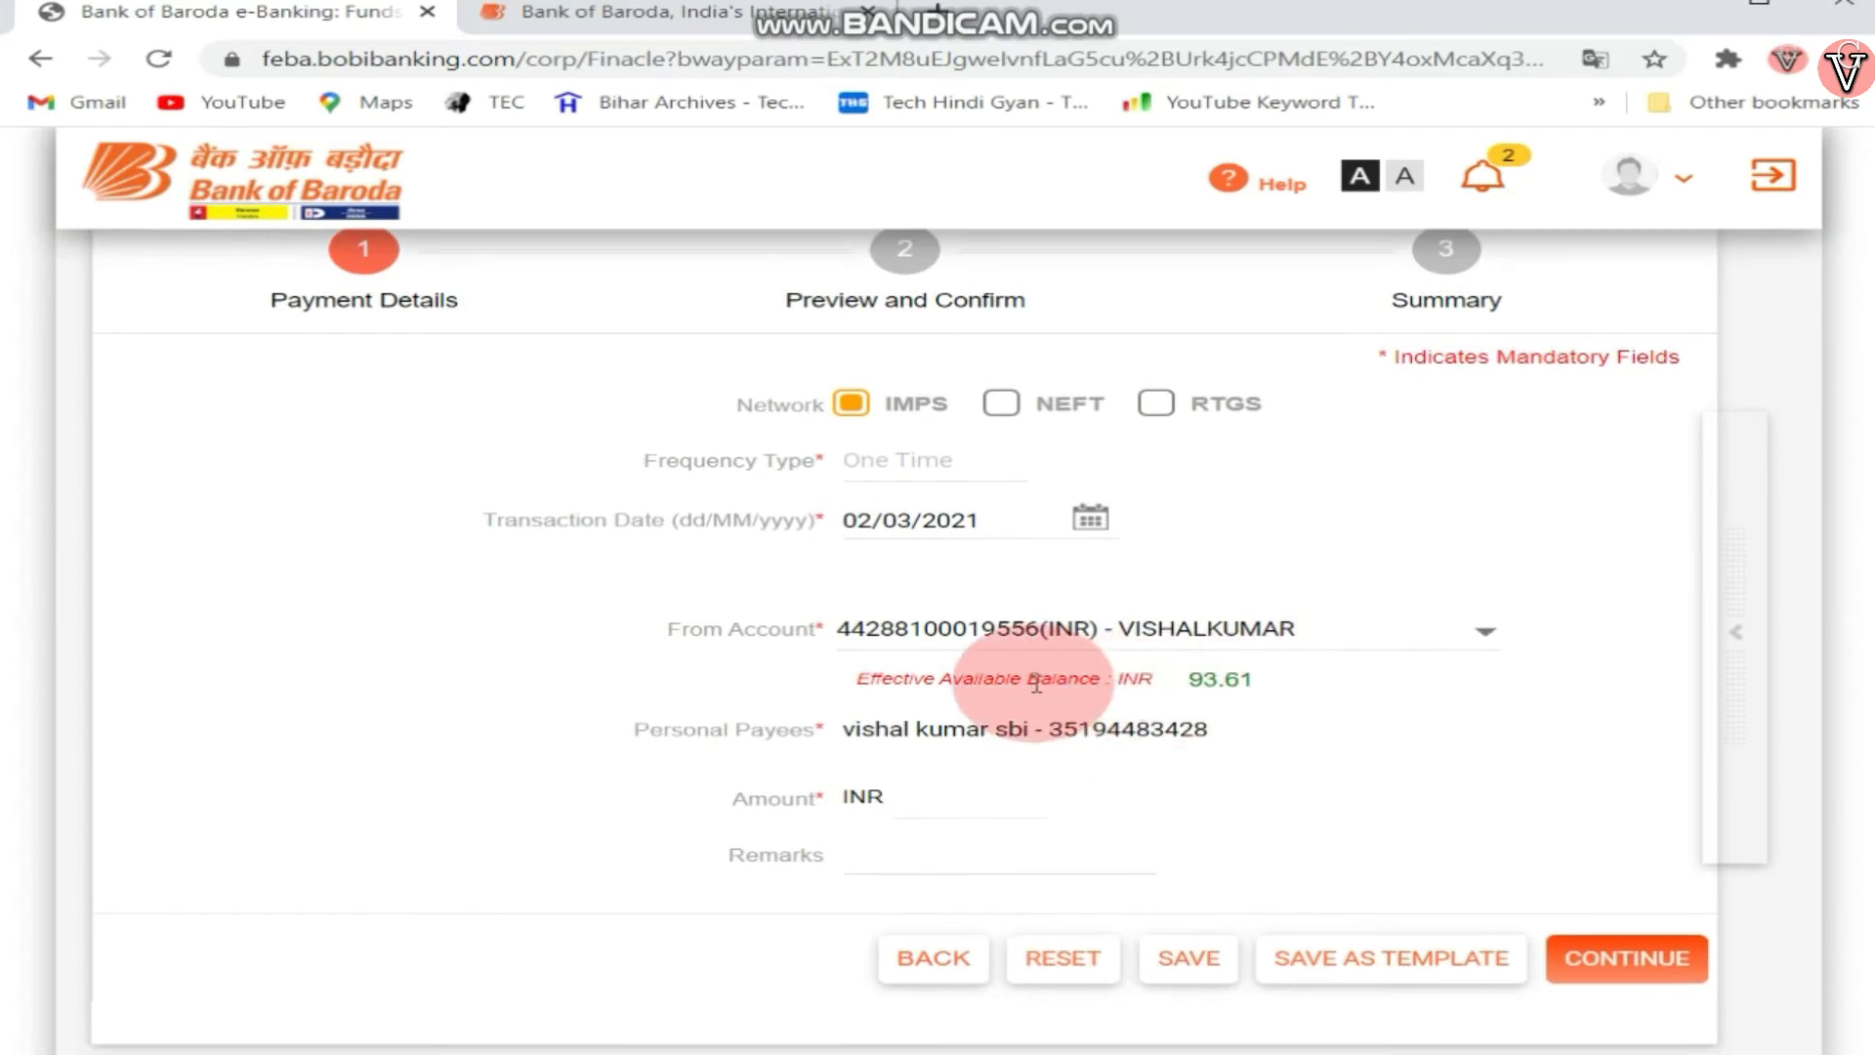
scroll(1100, 836, down, 1)
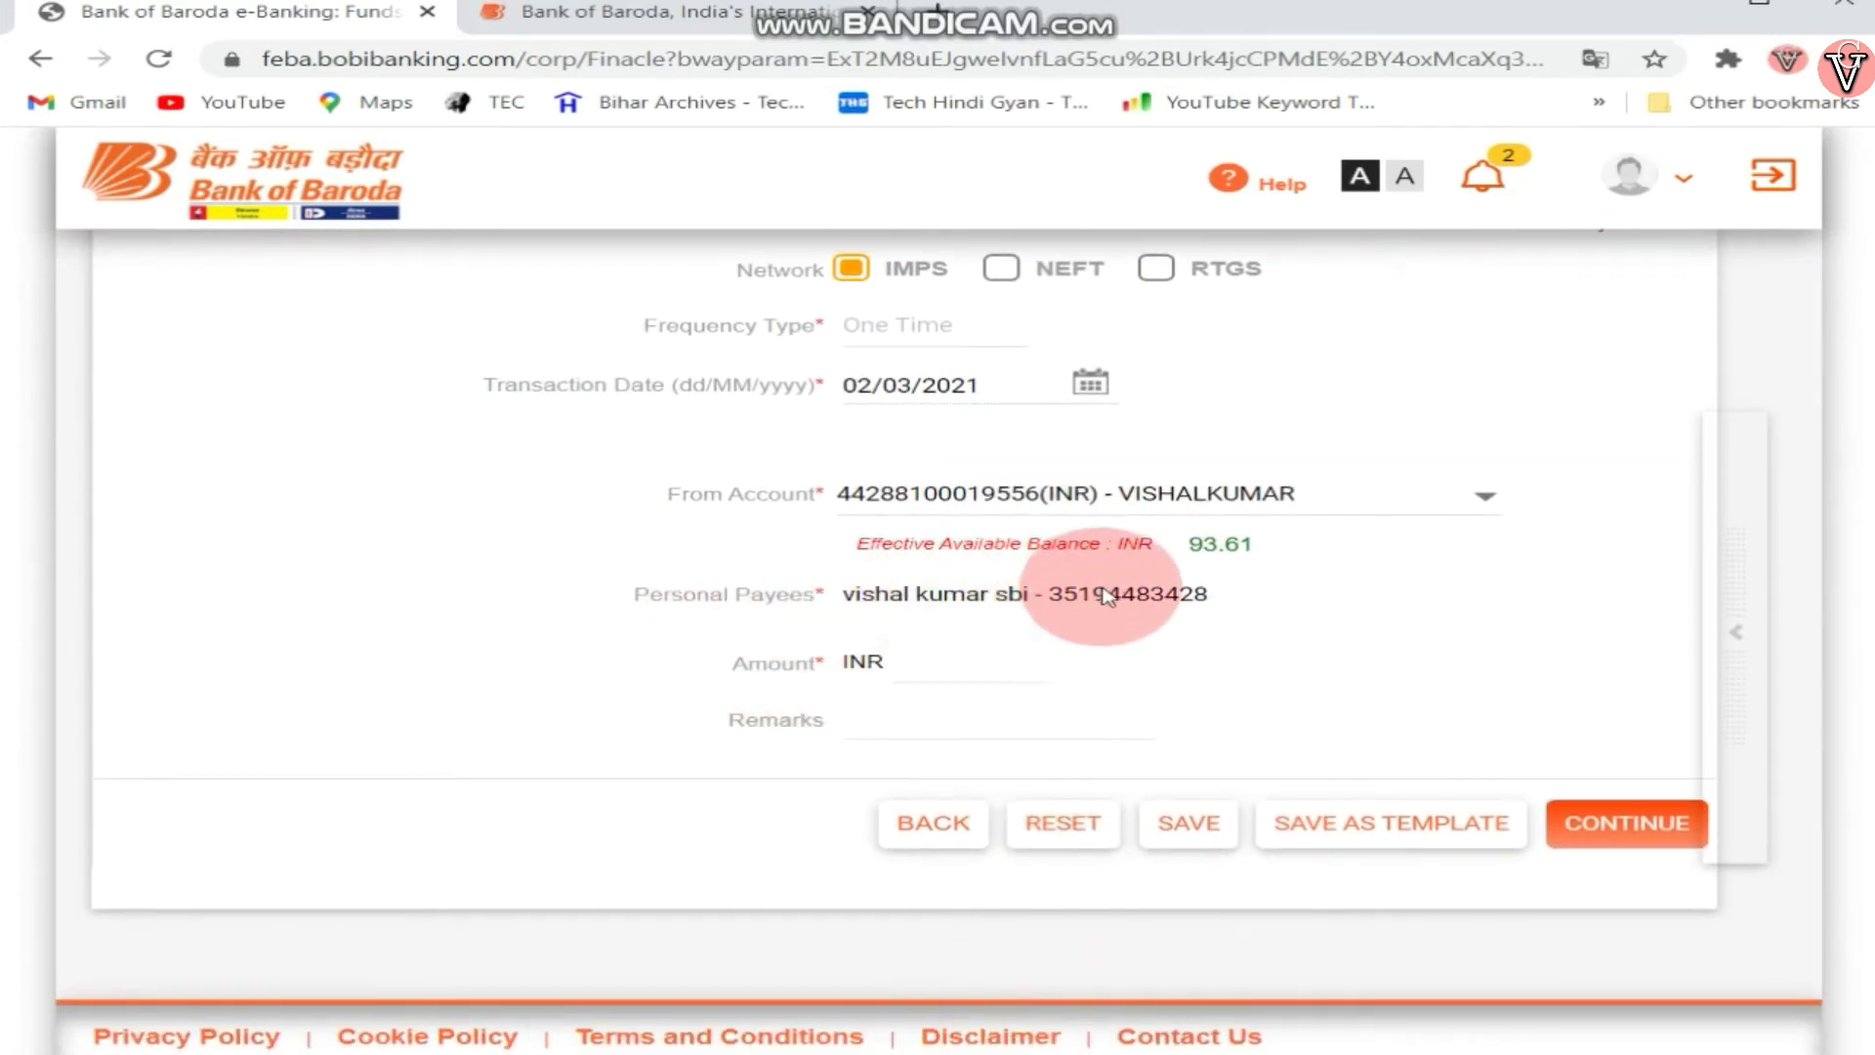
drag(1041, 596, 1185, 595)
click(1368, 653)
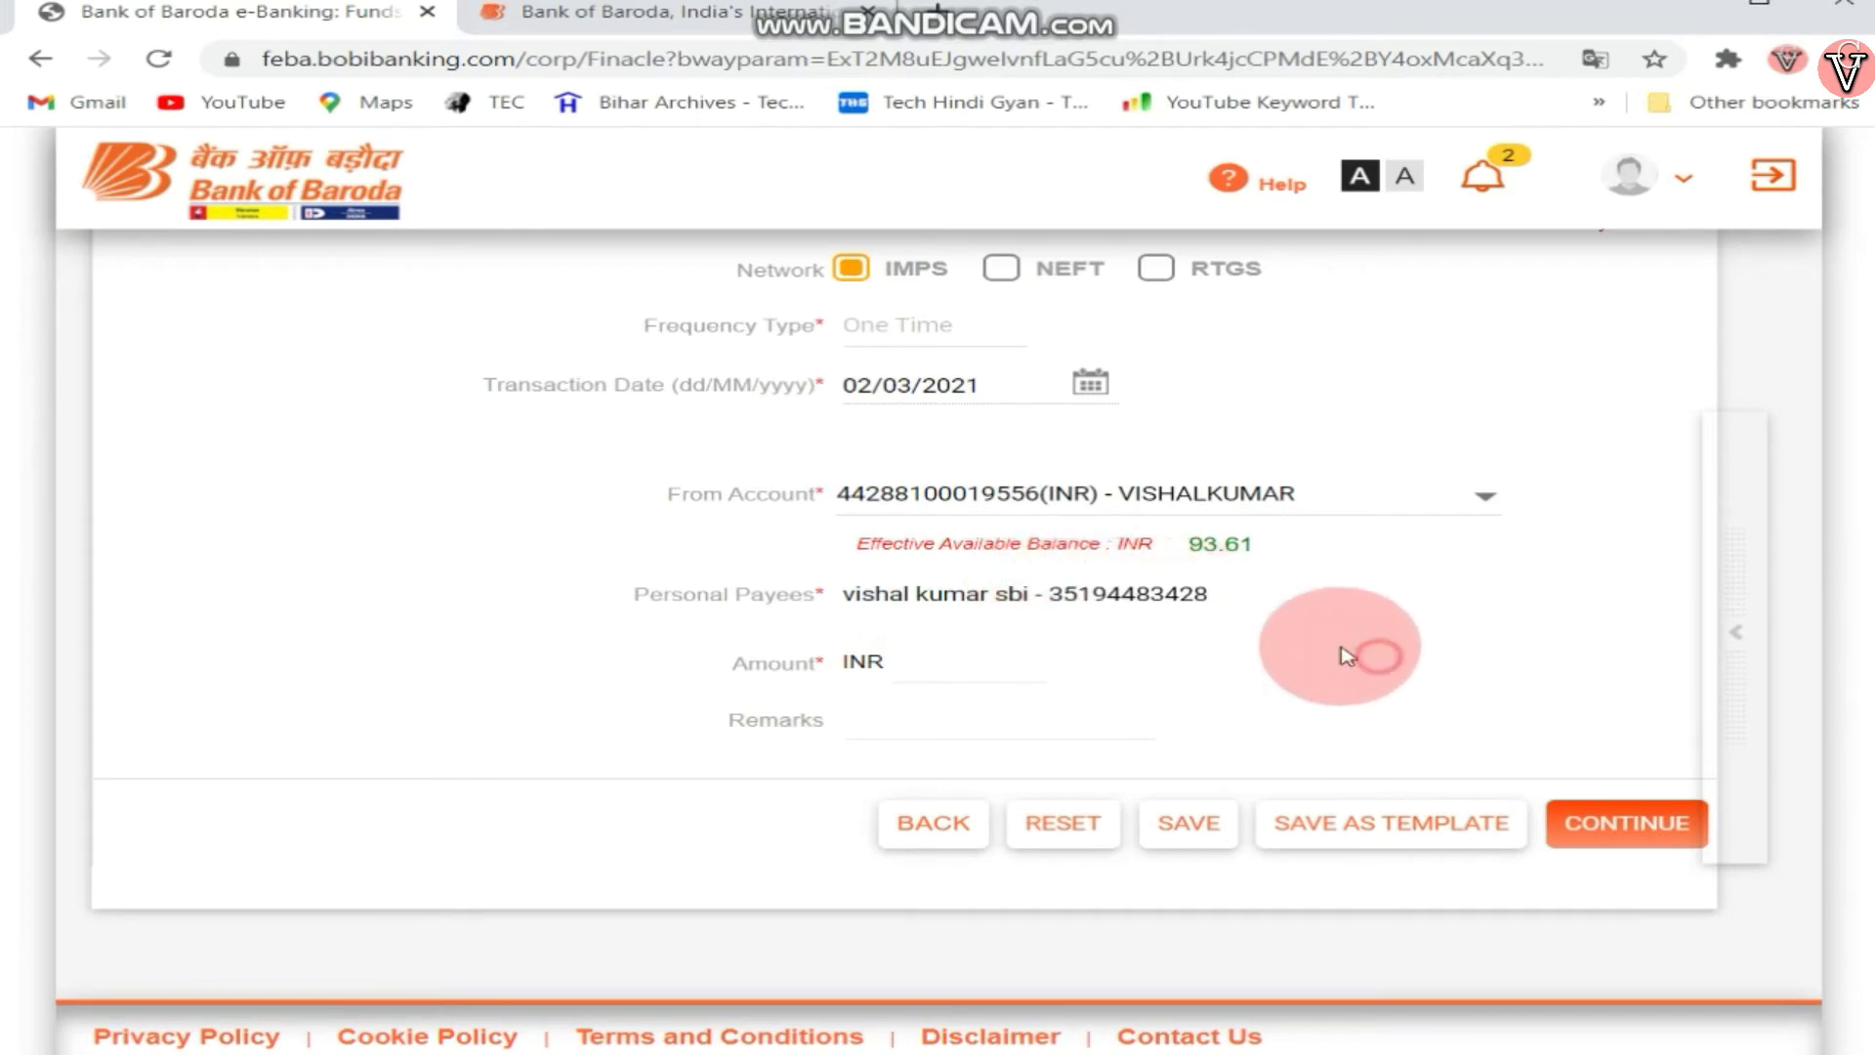
Enter an amount of INR 3 with the remark "test" and continue to the payment confirmation.
click(946, 666)
text(3)
click(943, 718)
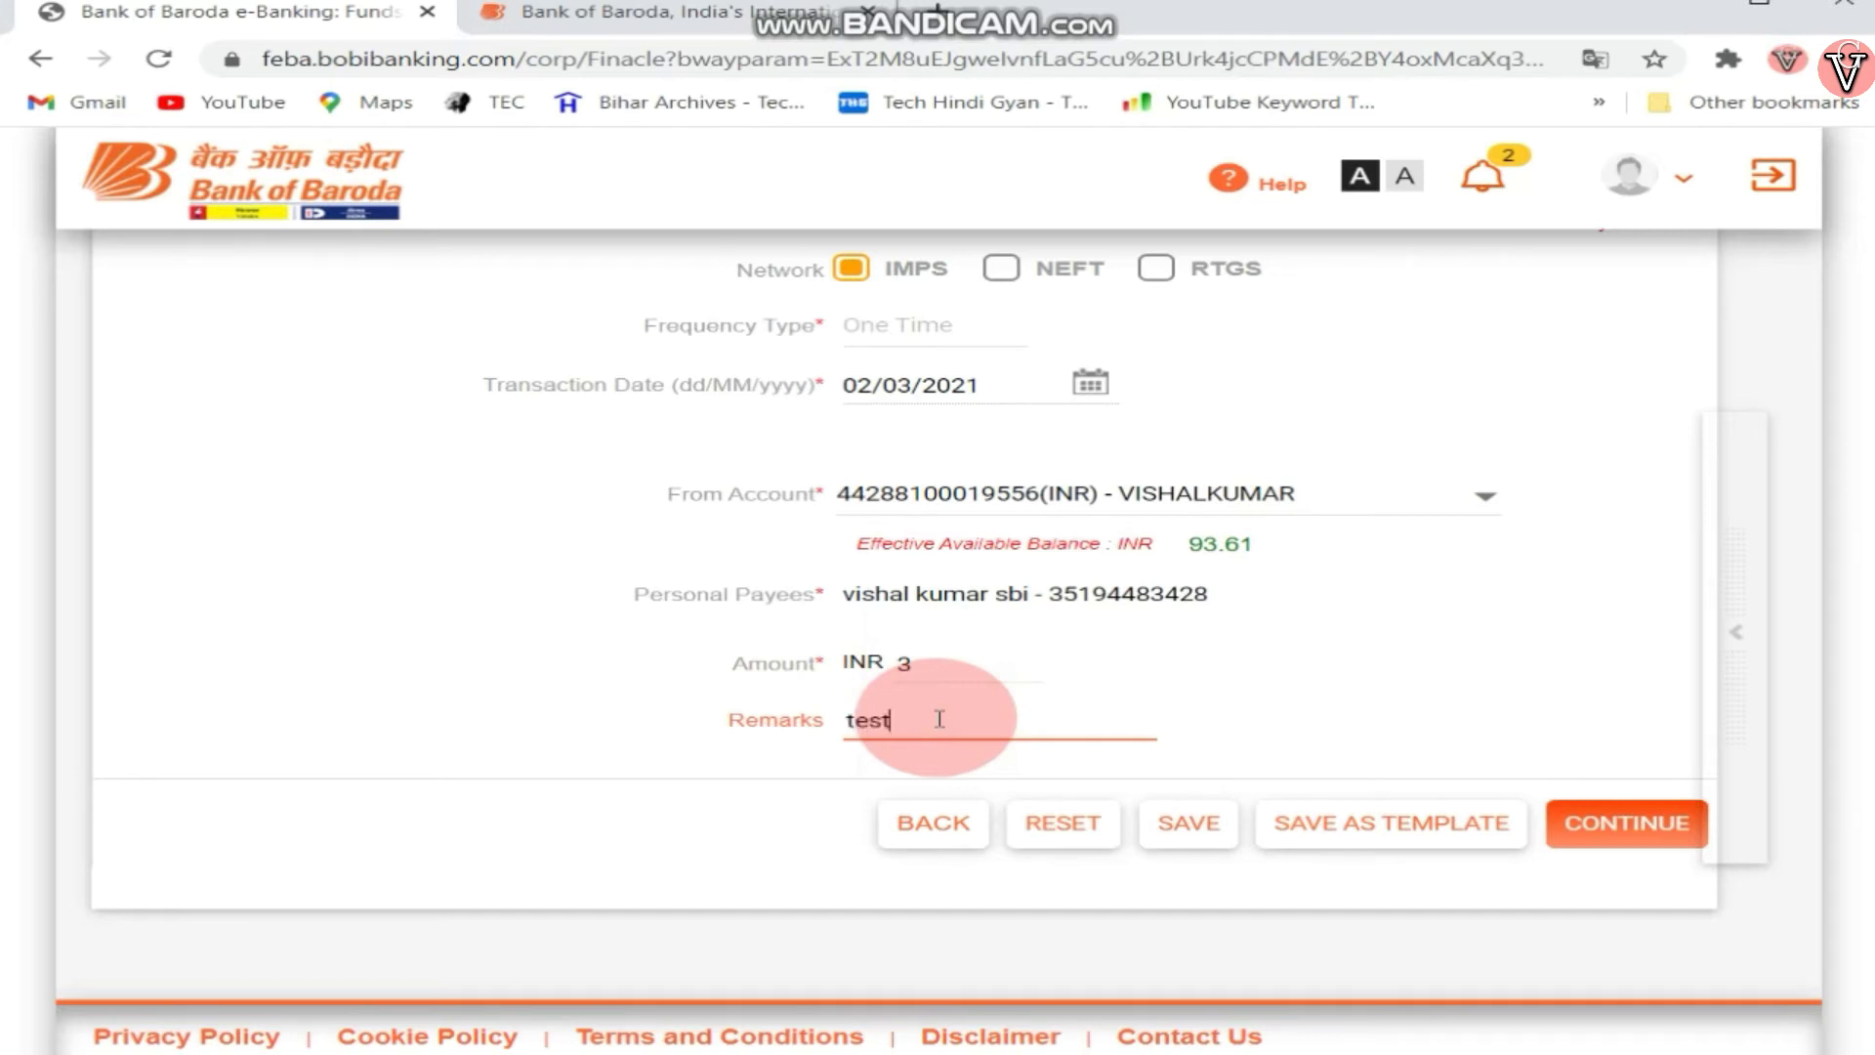
click(1596, 823)
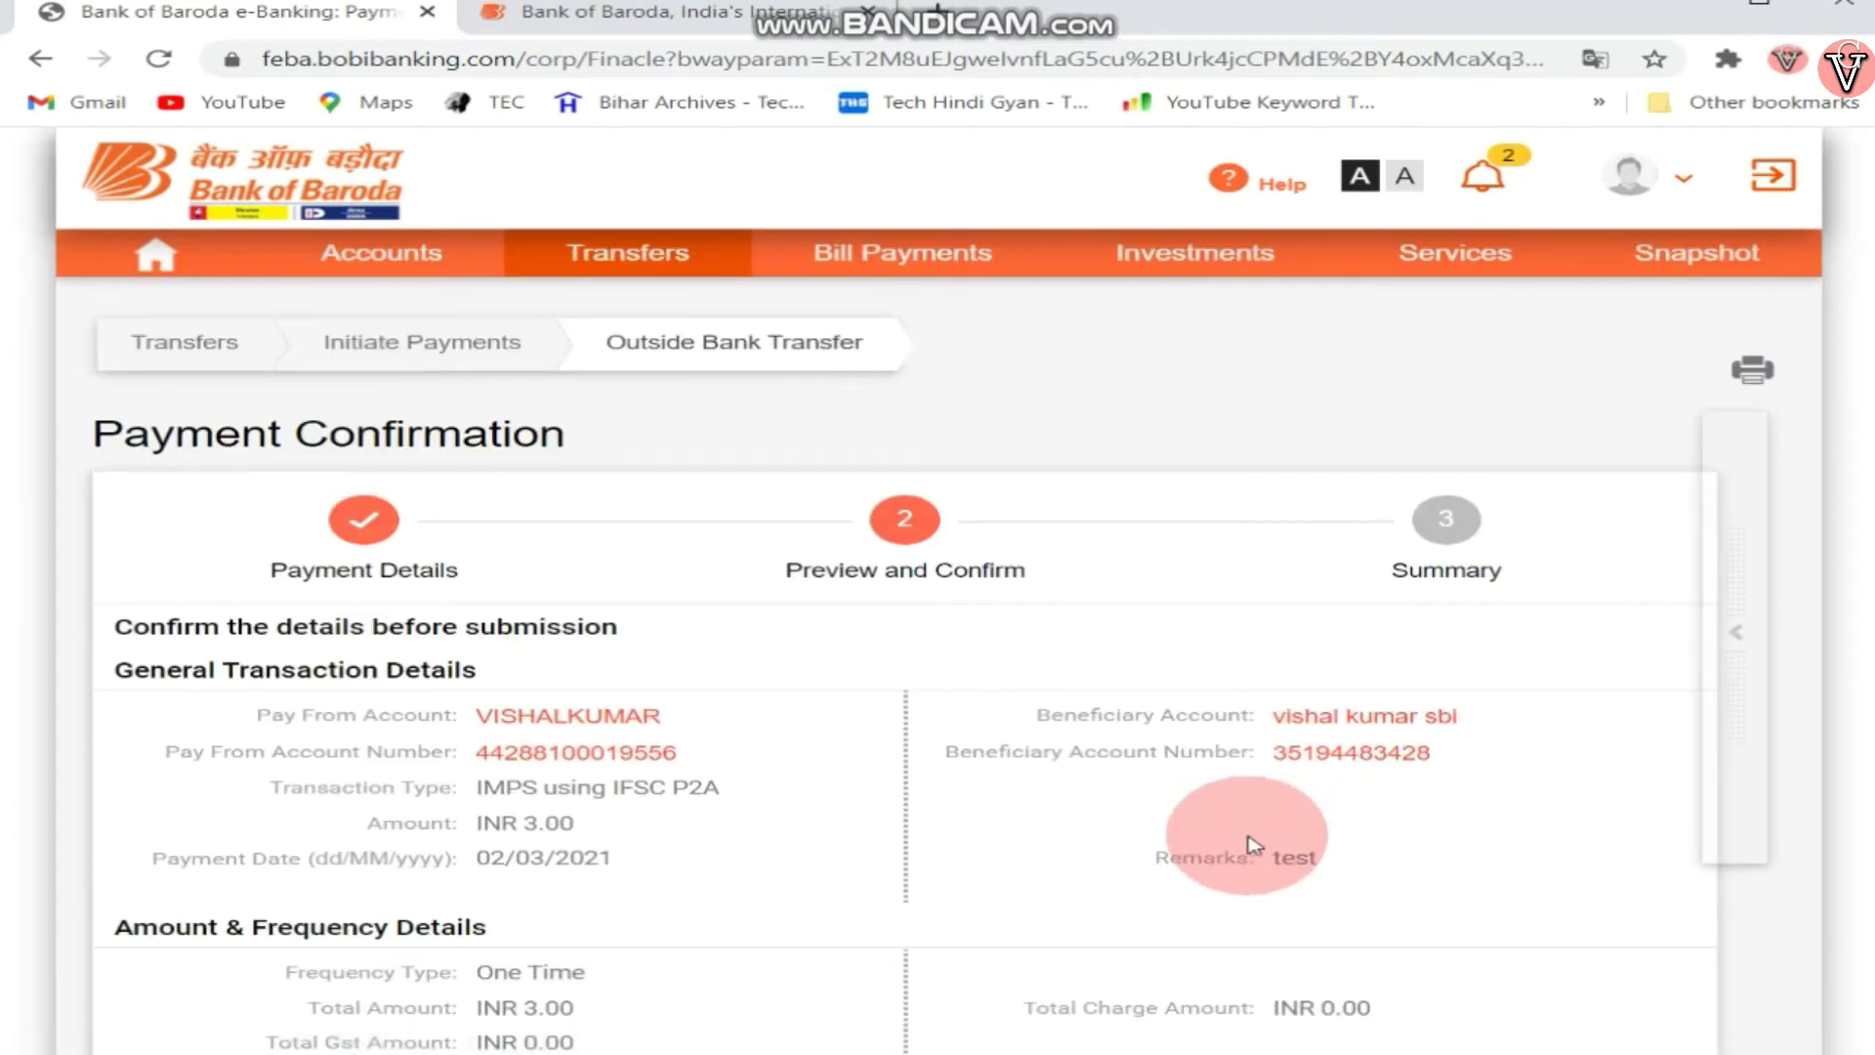
Review the payment details, enter the transaction password and submit the transfer.
scroll(1254, 845, down, 4)
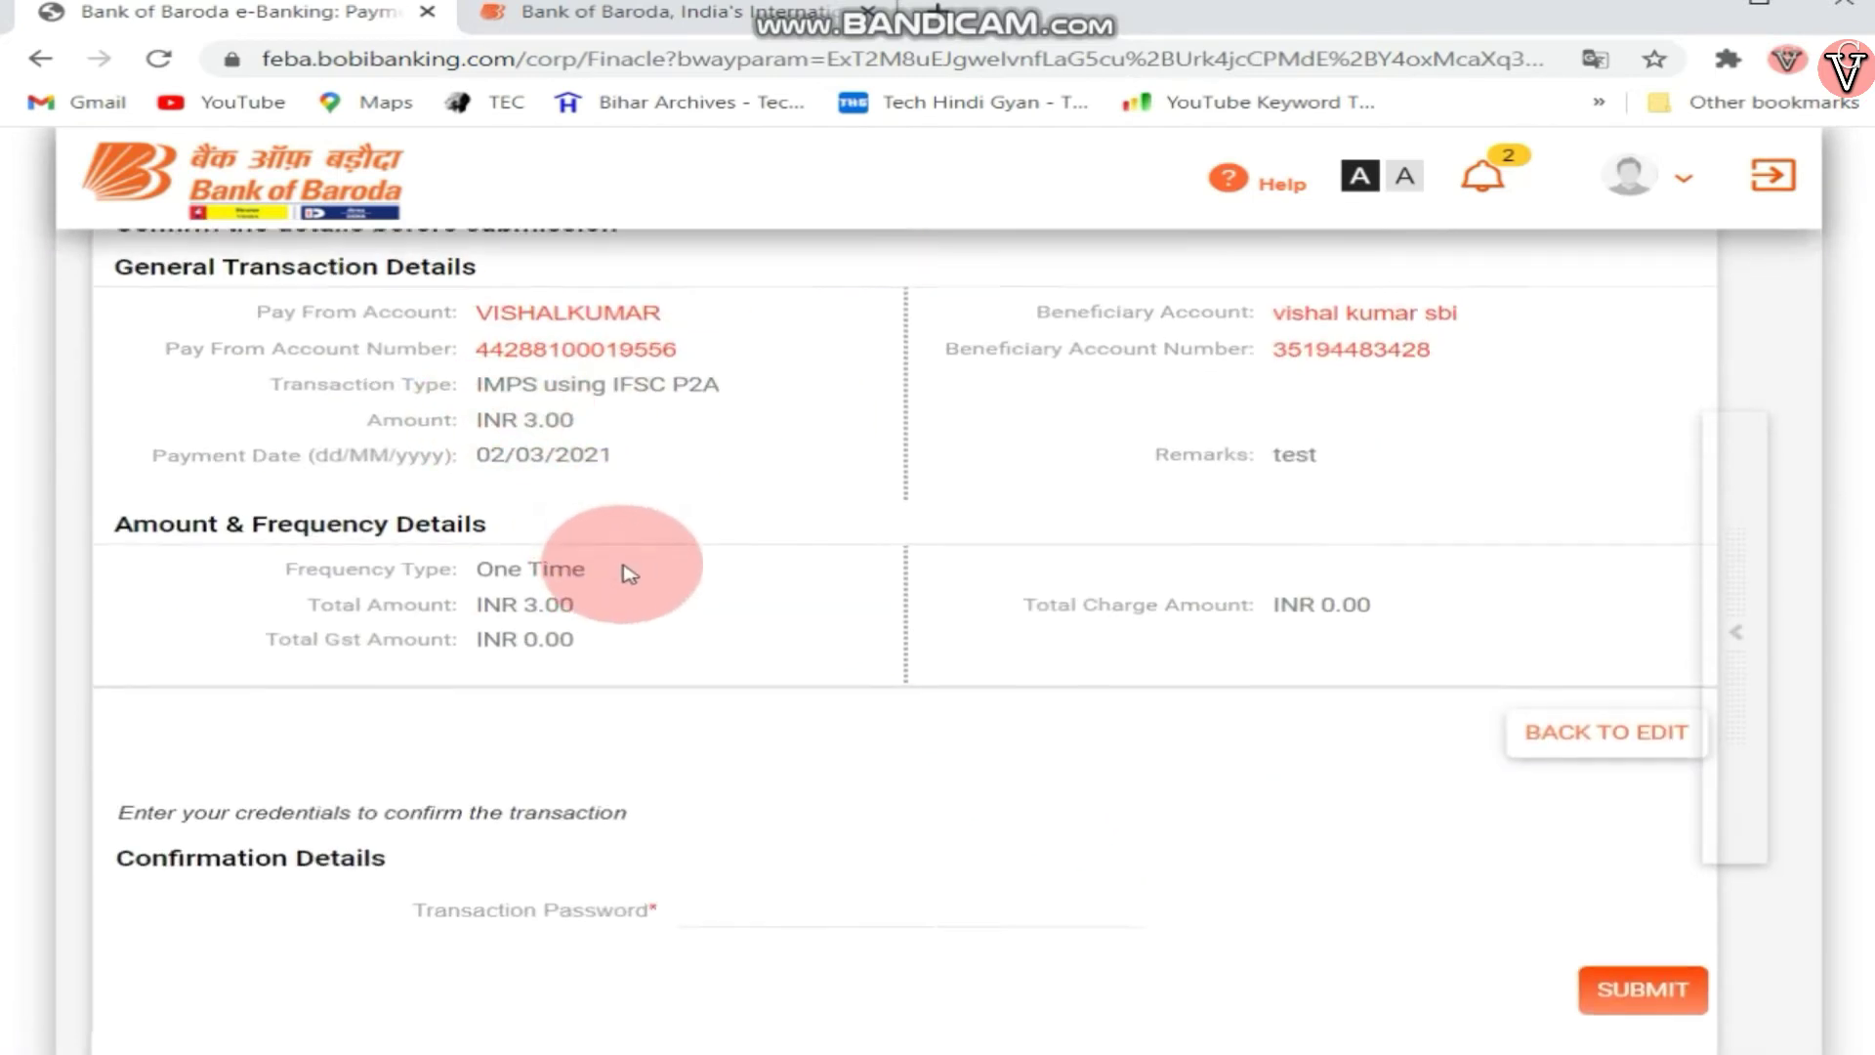
scroll(629, 574, up, 1)
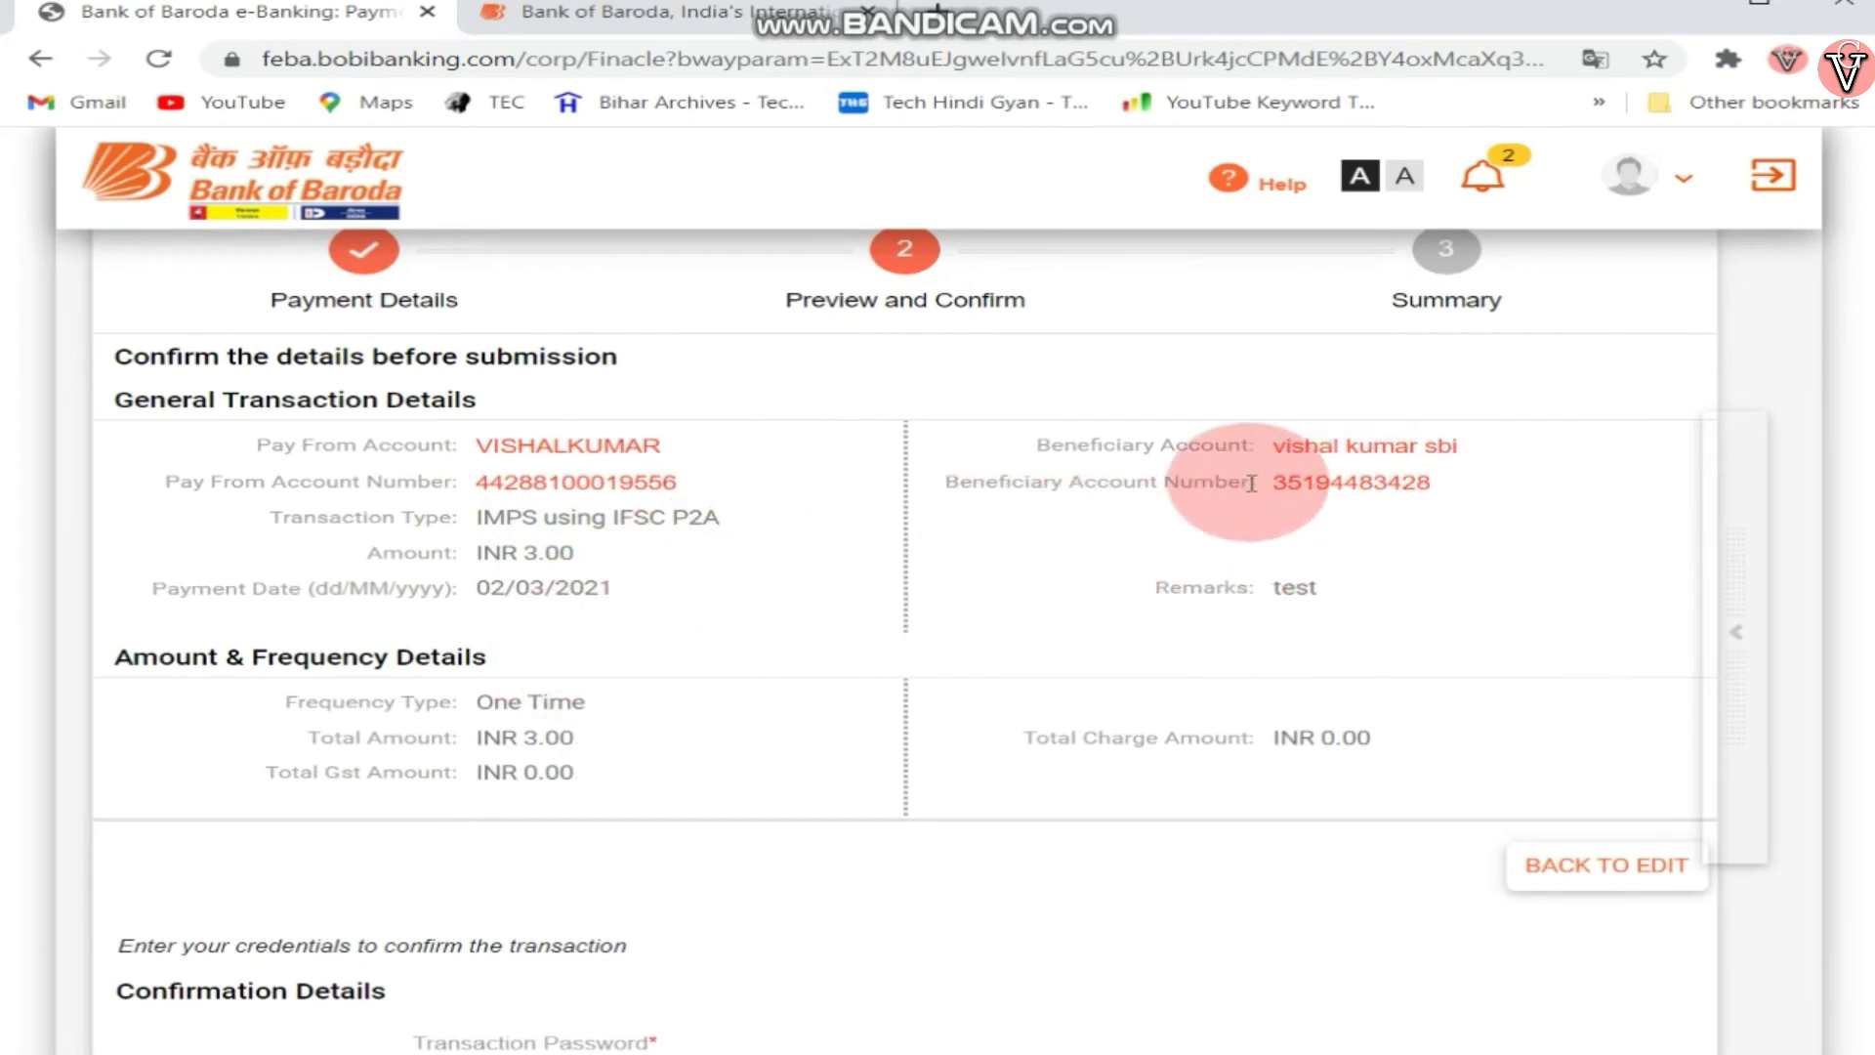
scroll(1100, 725, down, 1)
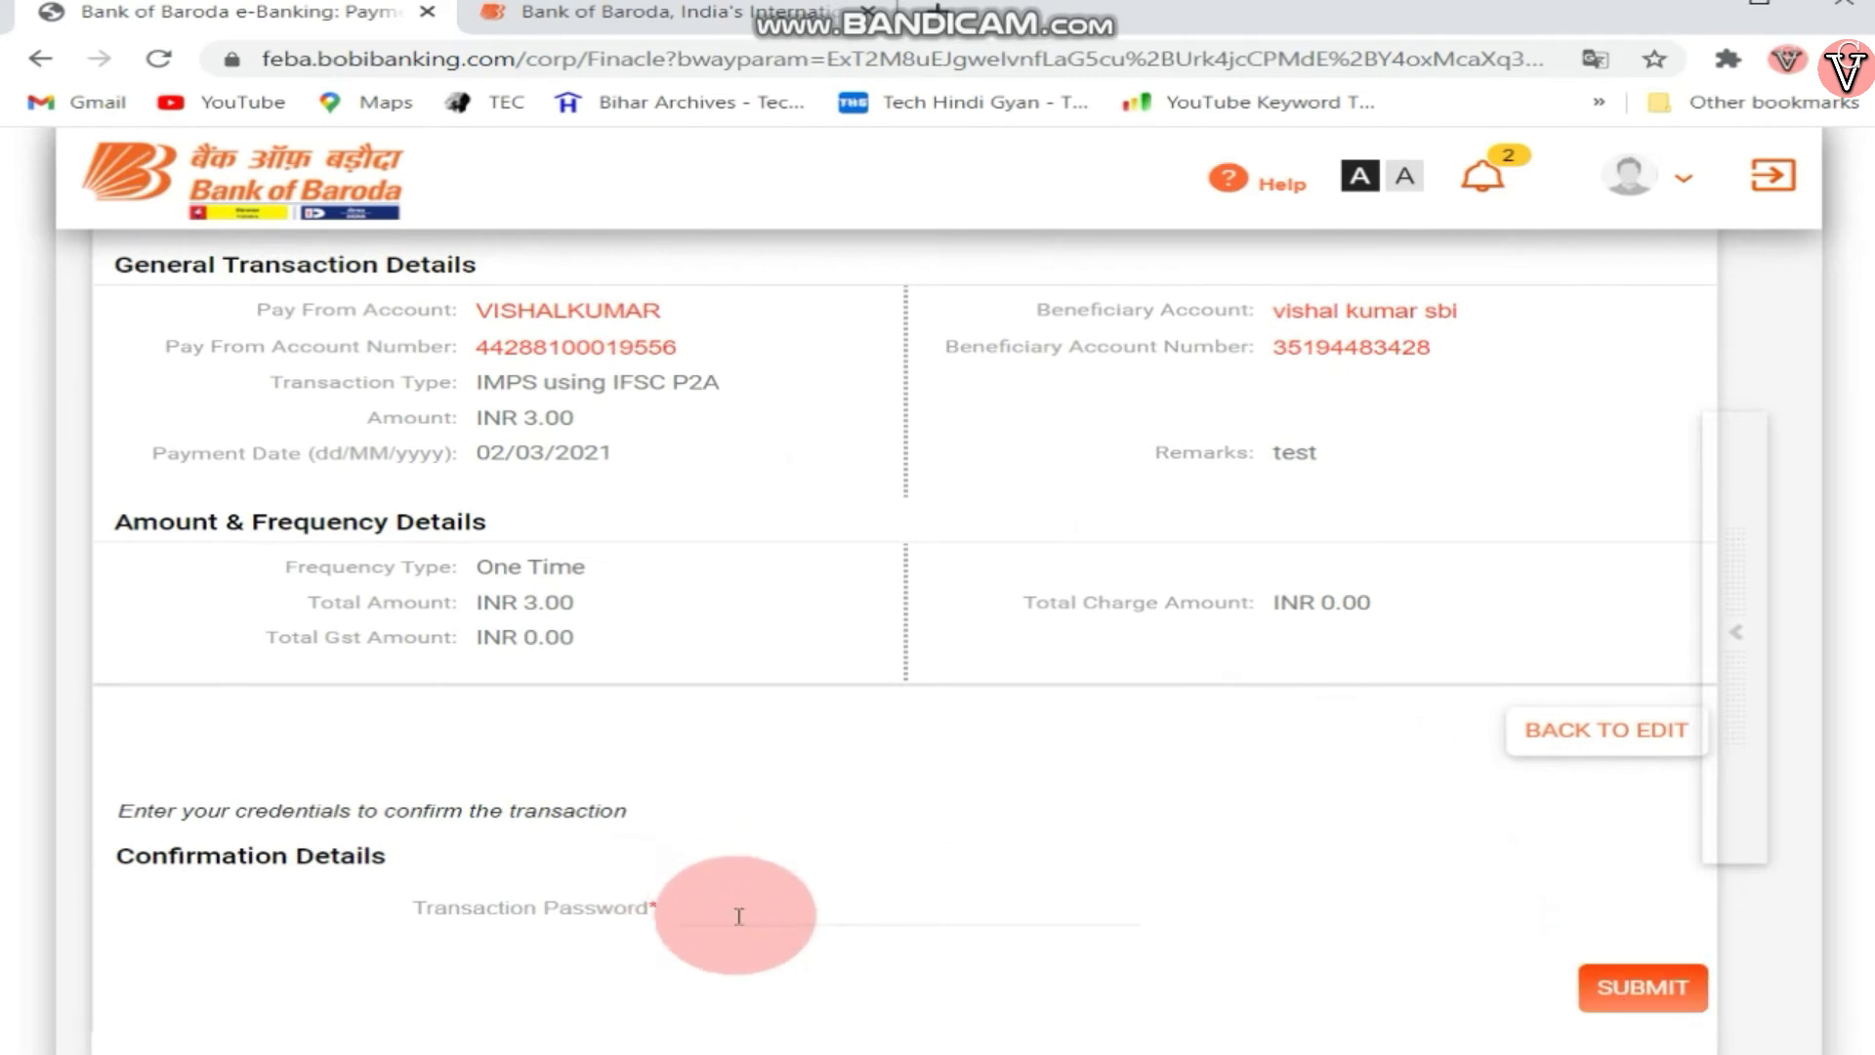
scroll(739, 916, down, 2)
click(747, 677)
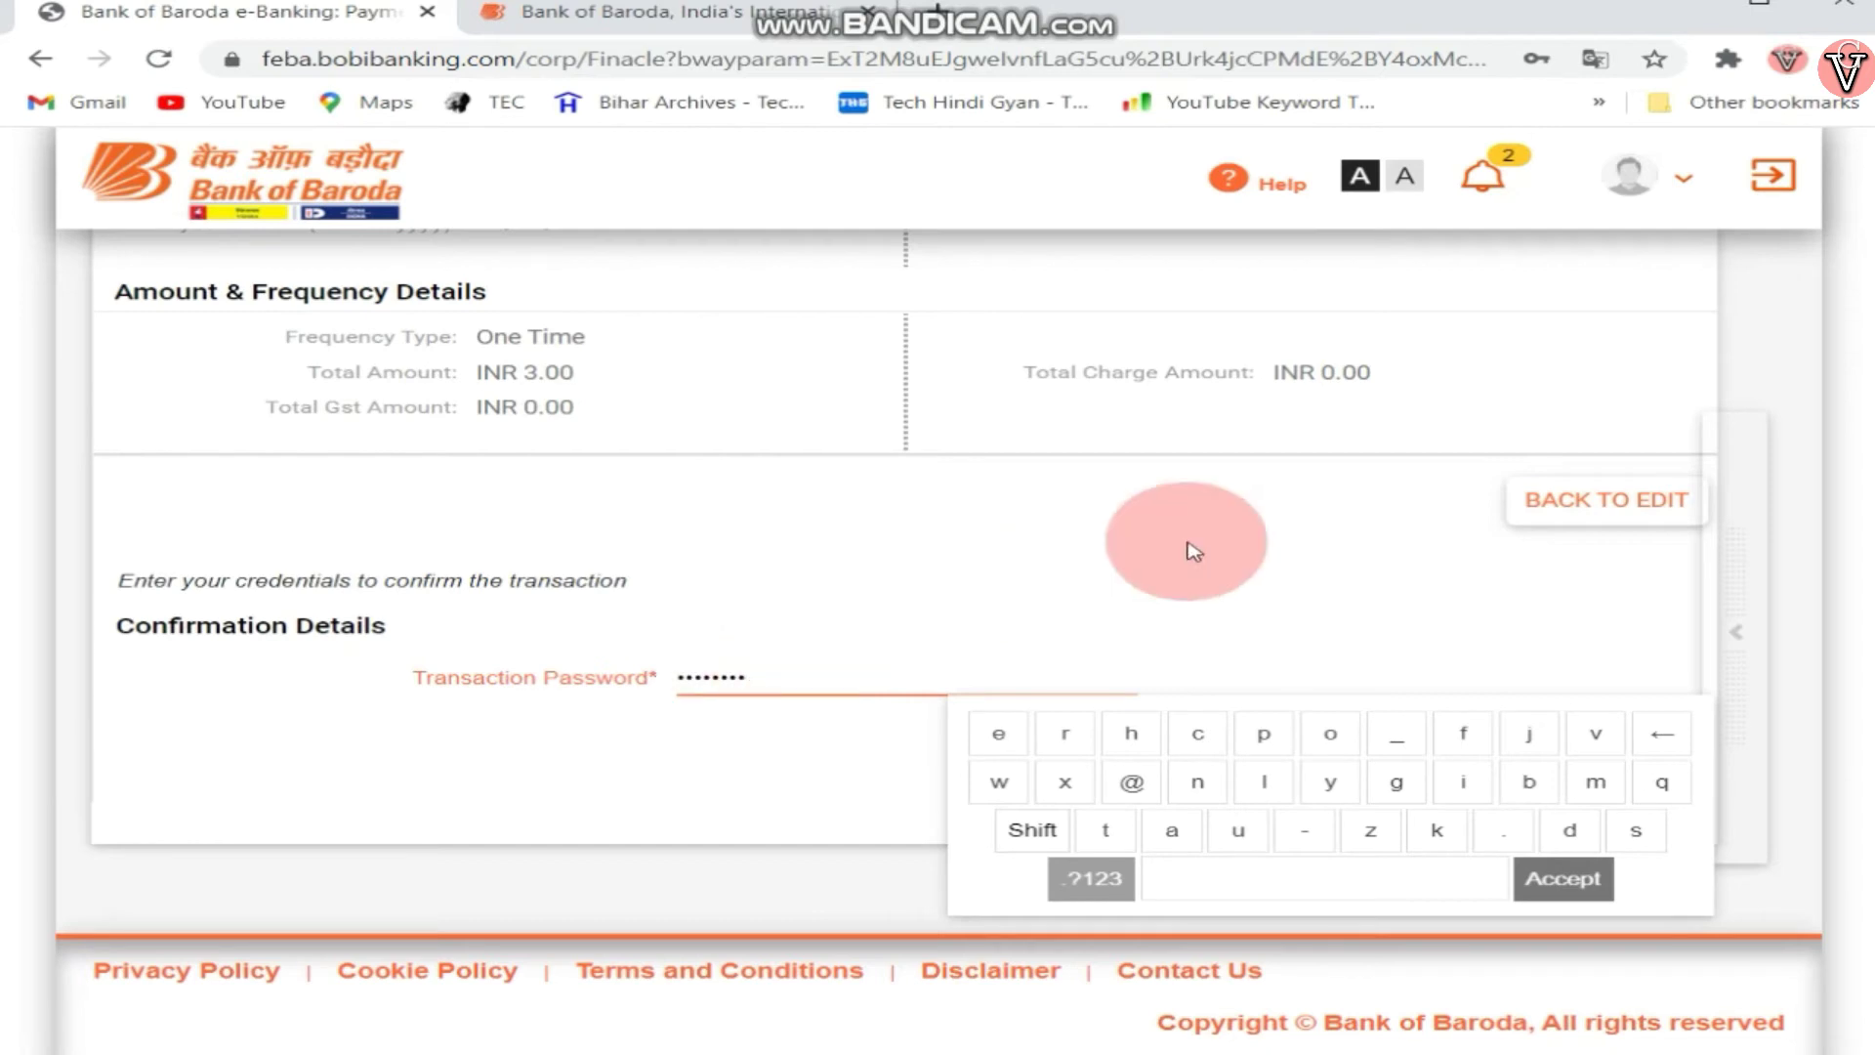
click(759, 776)
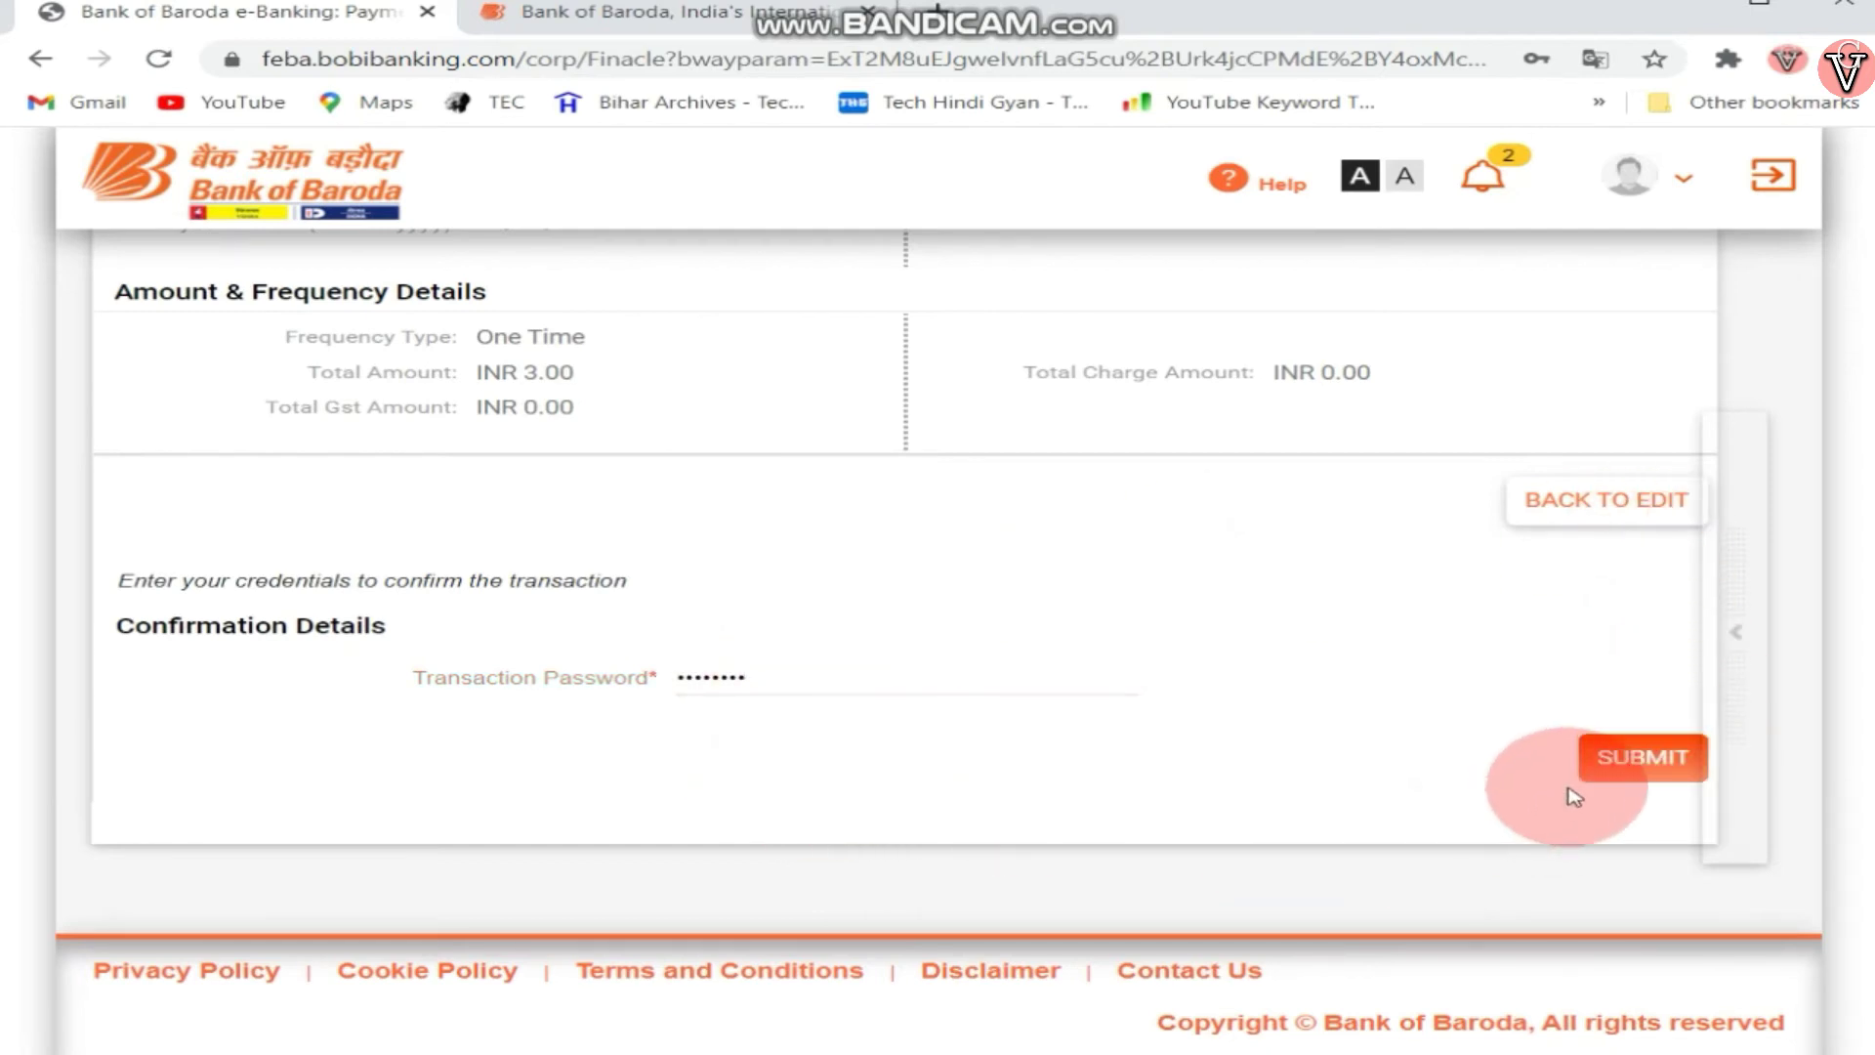
click(1607, 761)
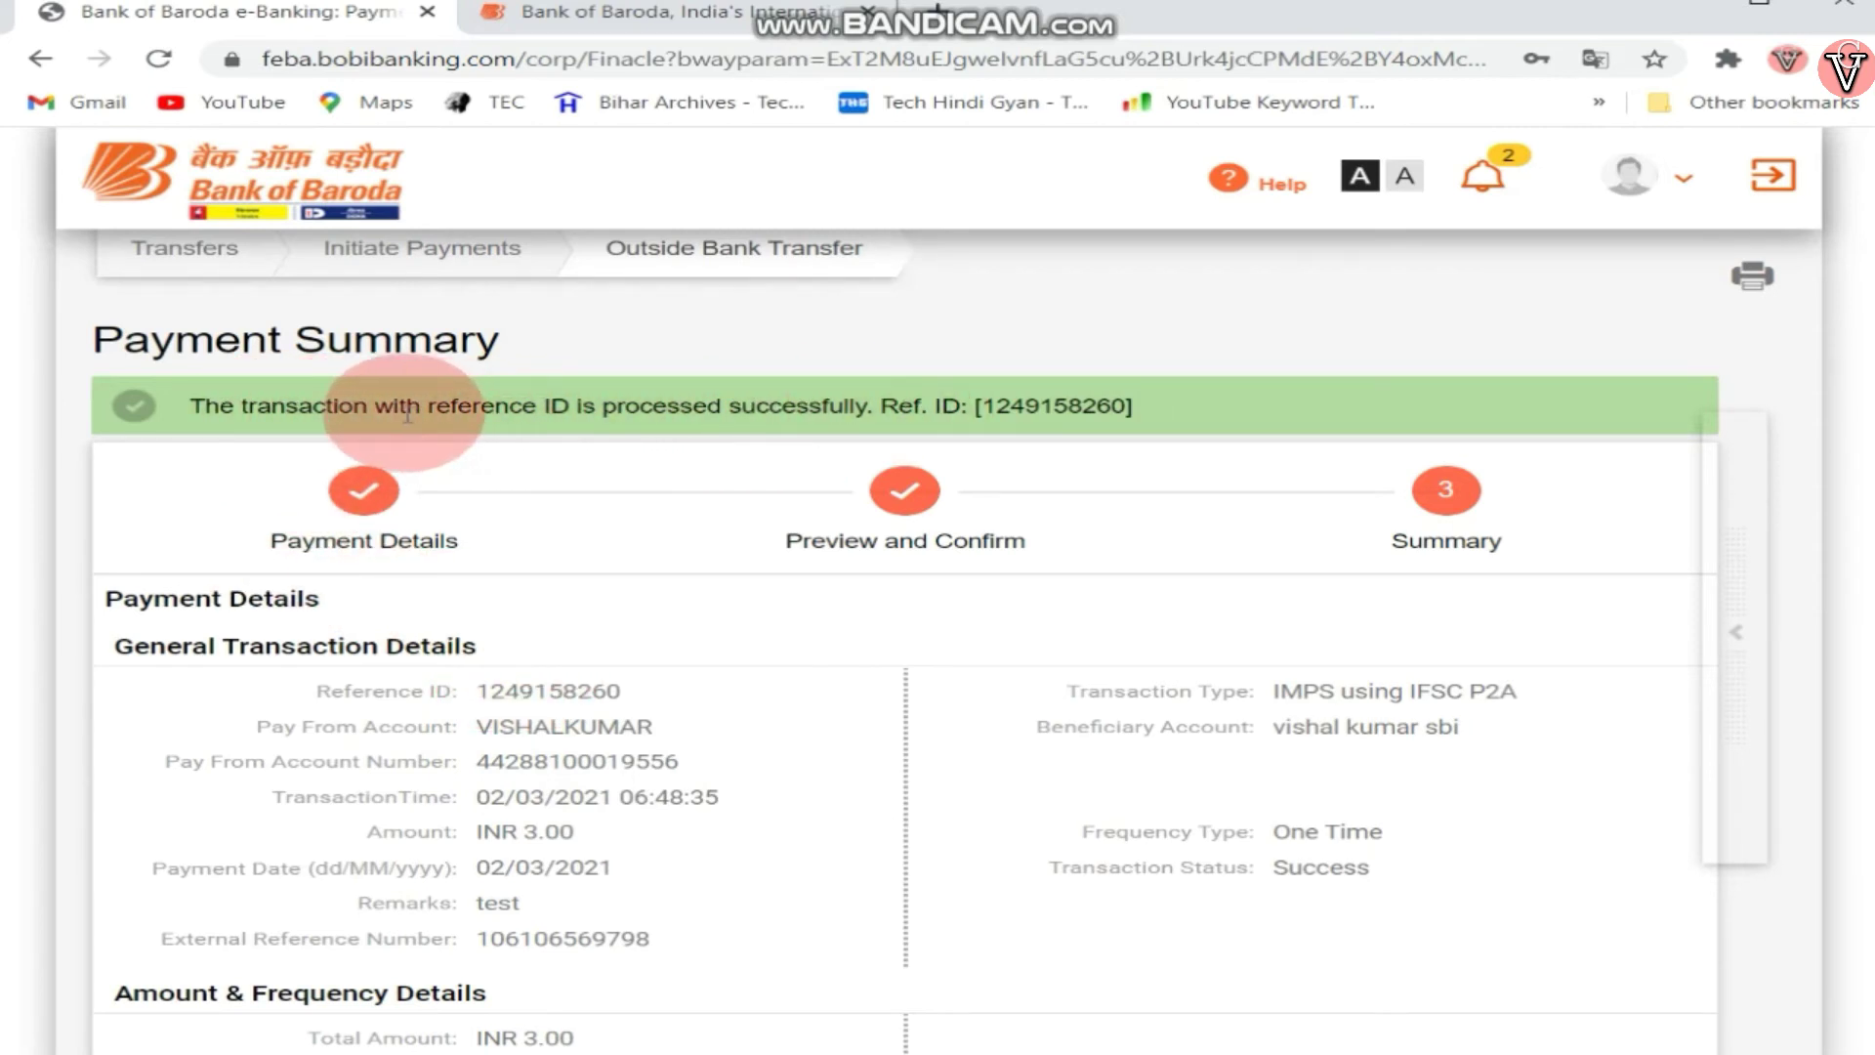
Examine the payment summary's transaction, amount and frequency details, and return to the beneficiary list.
scroll(749, 664, down, 4)
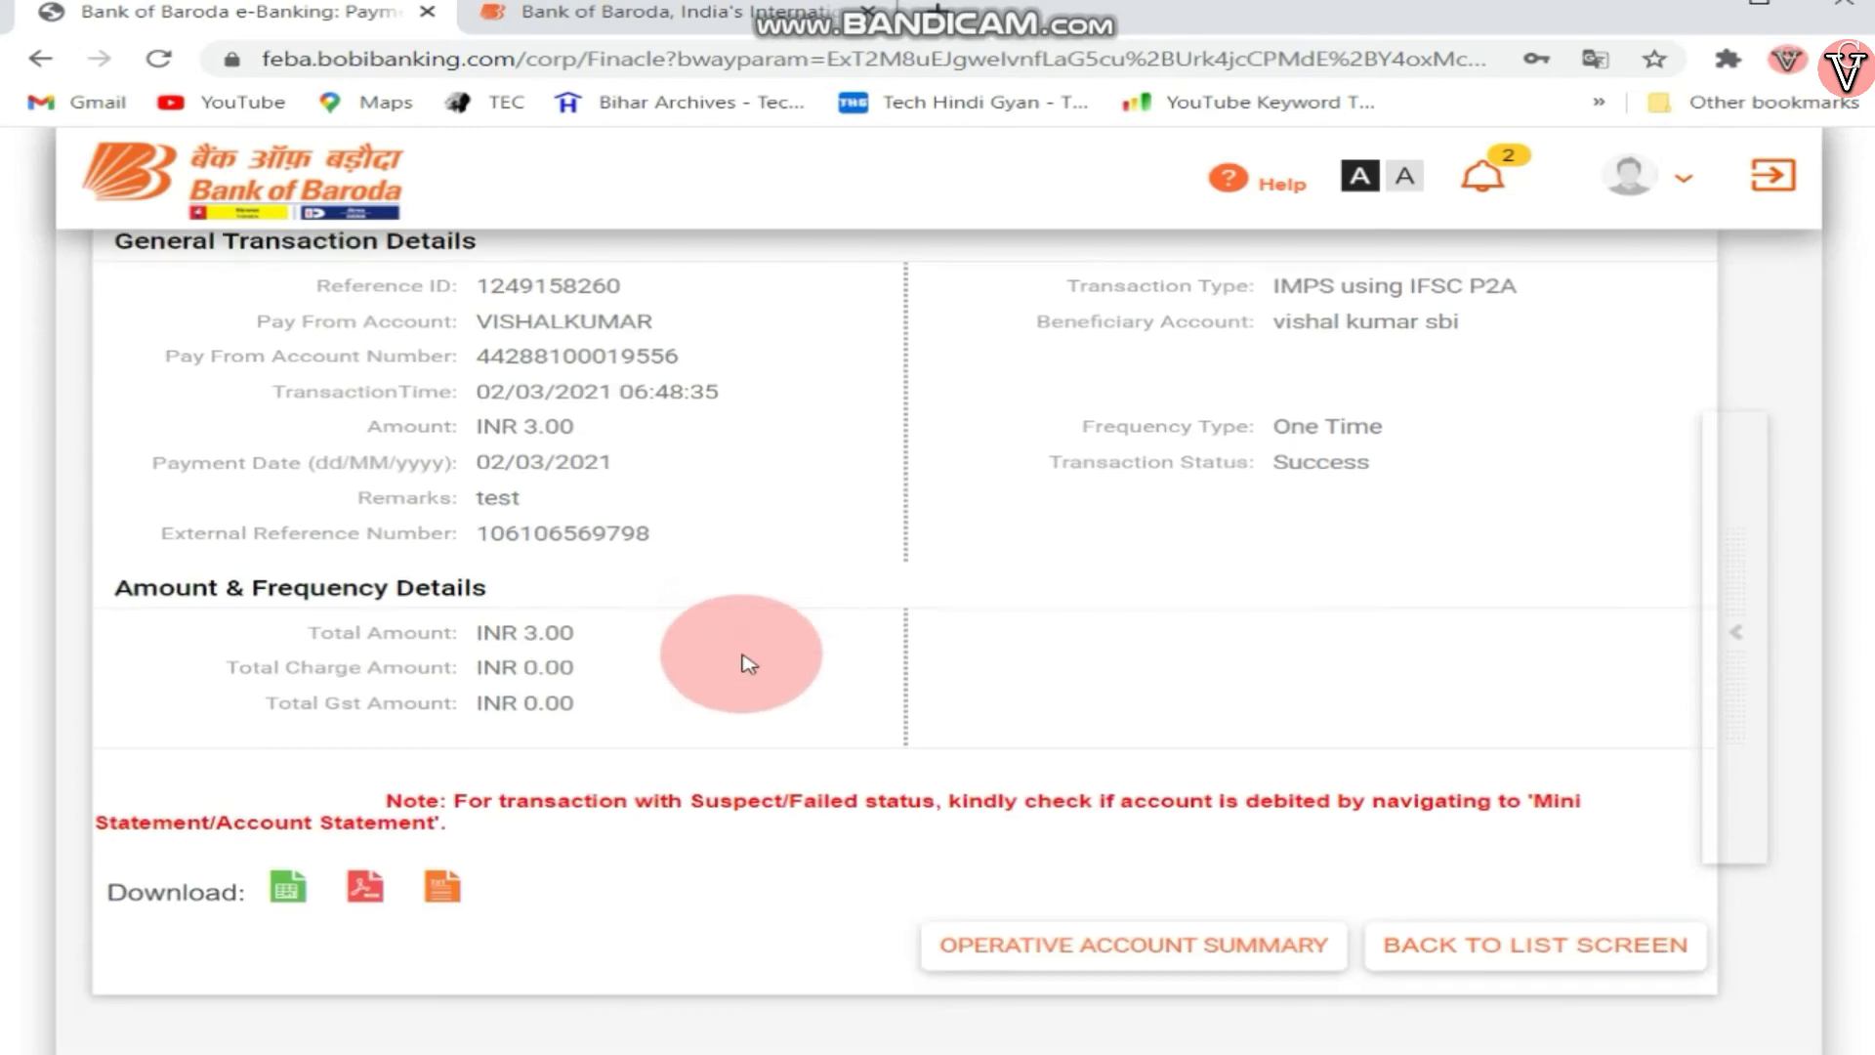
scroll(745, 683, up, 3)
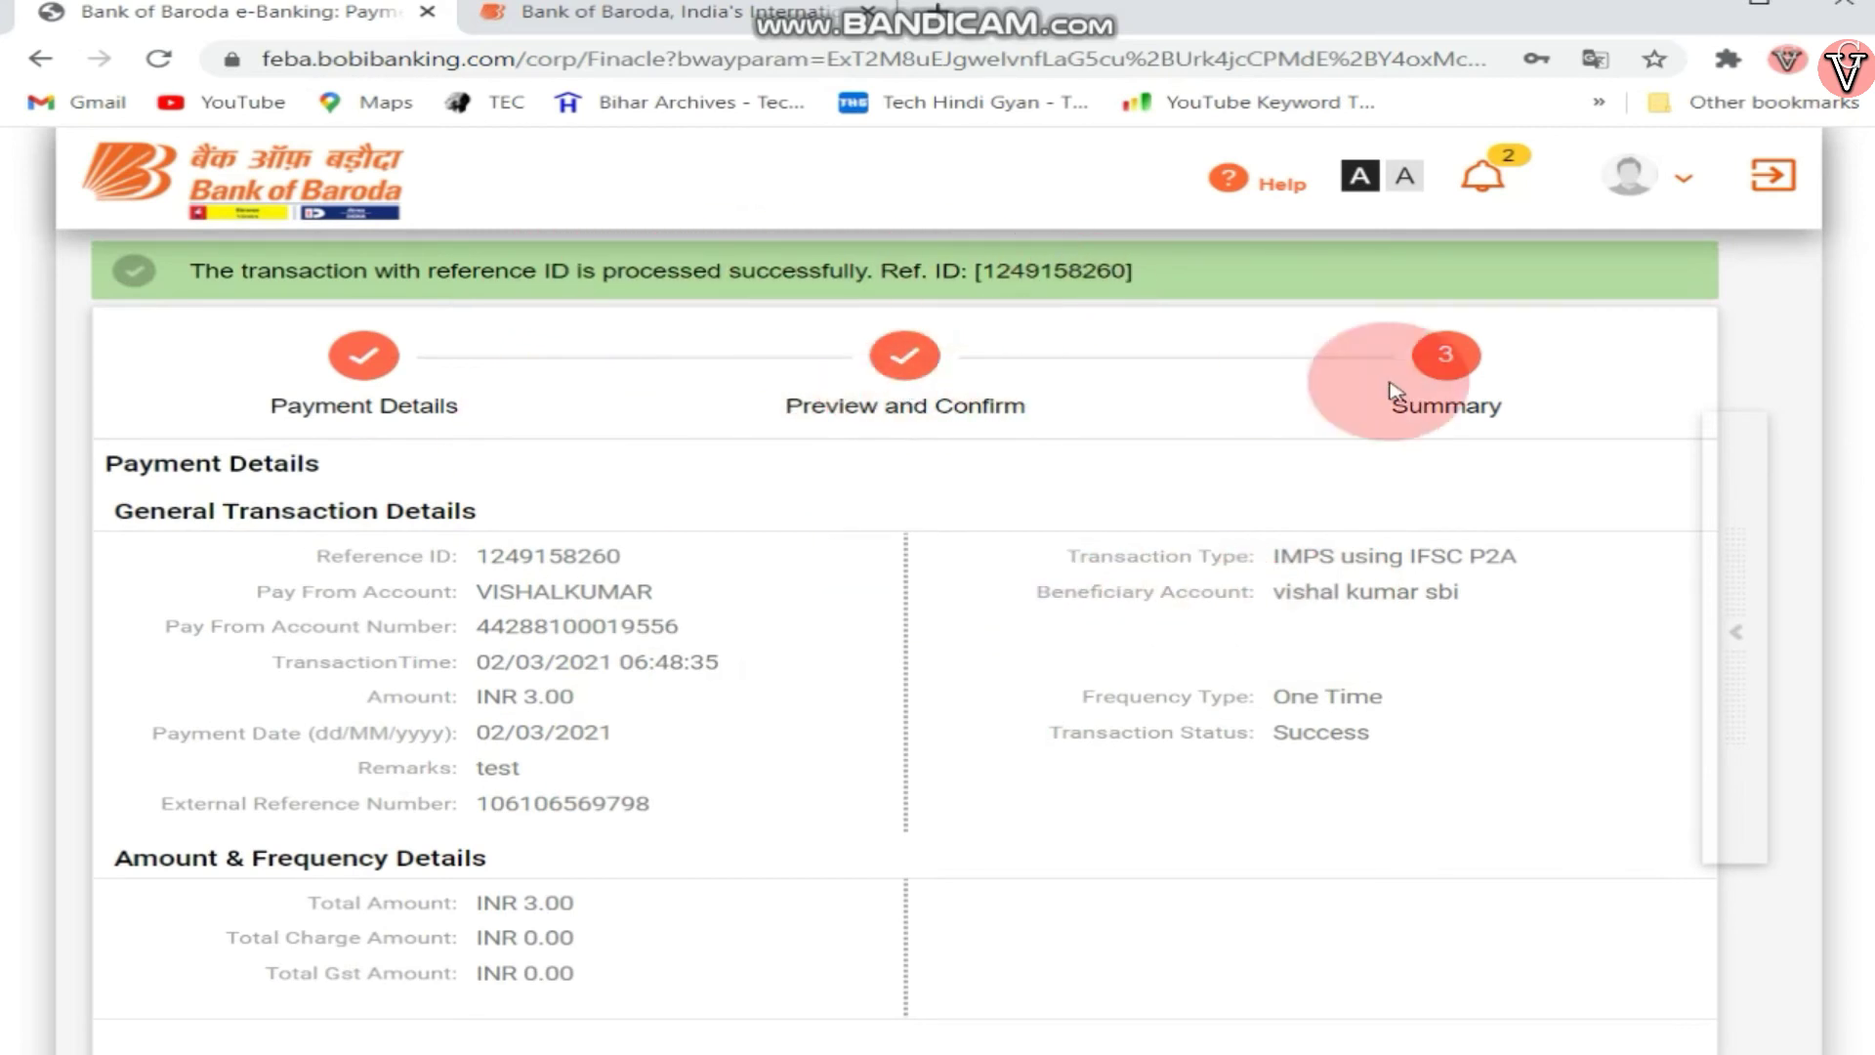
scroll(778, 765, up, 2)
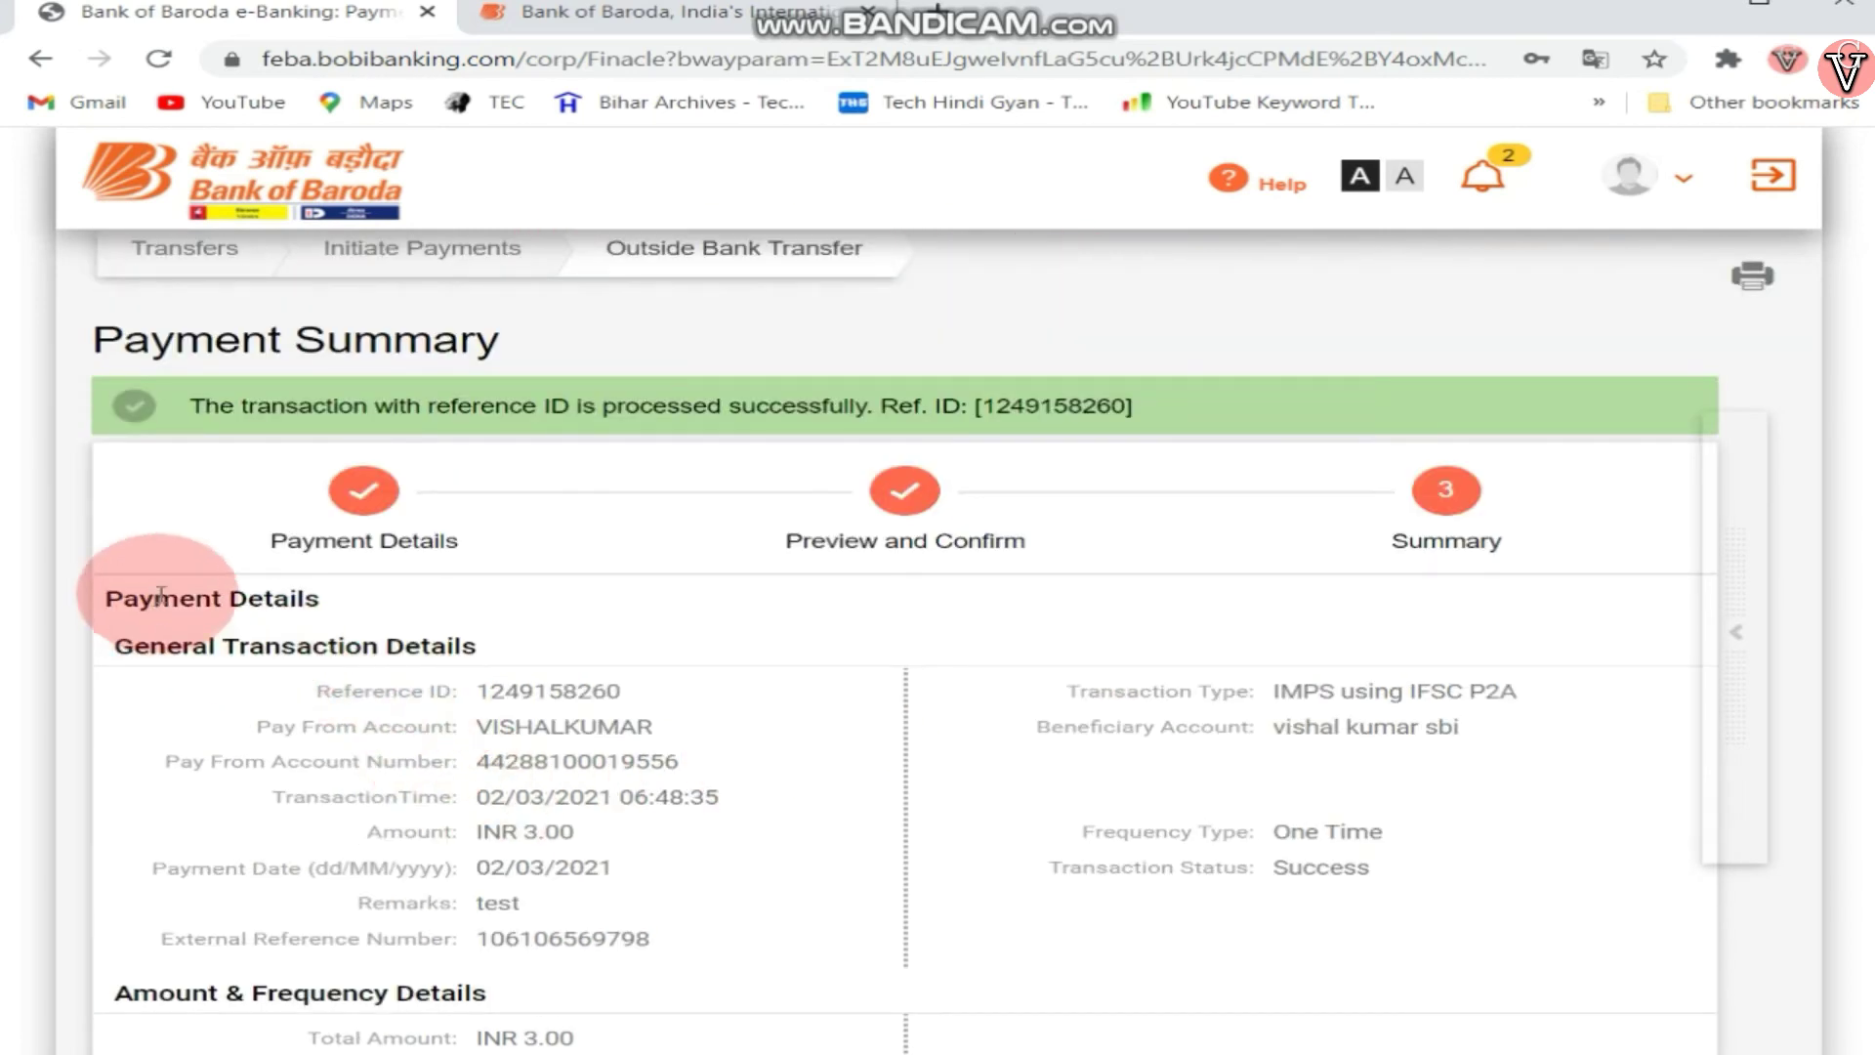
scroll(745, 847, down, 1)
scroll(743, 848, down, 3)
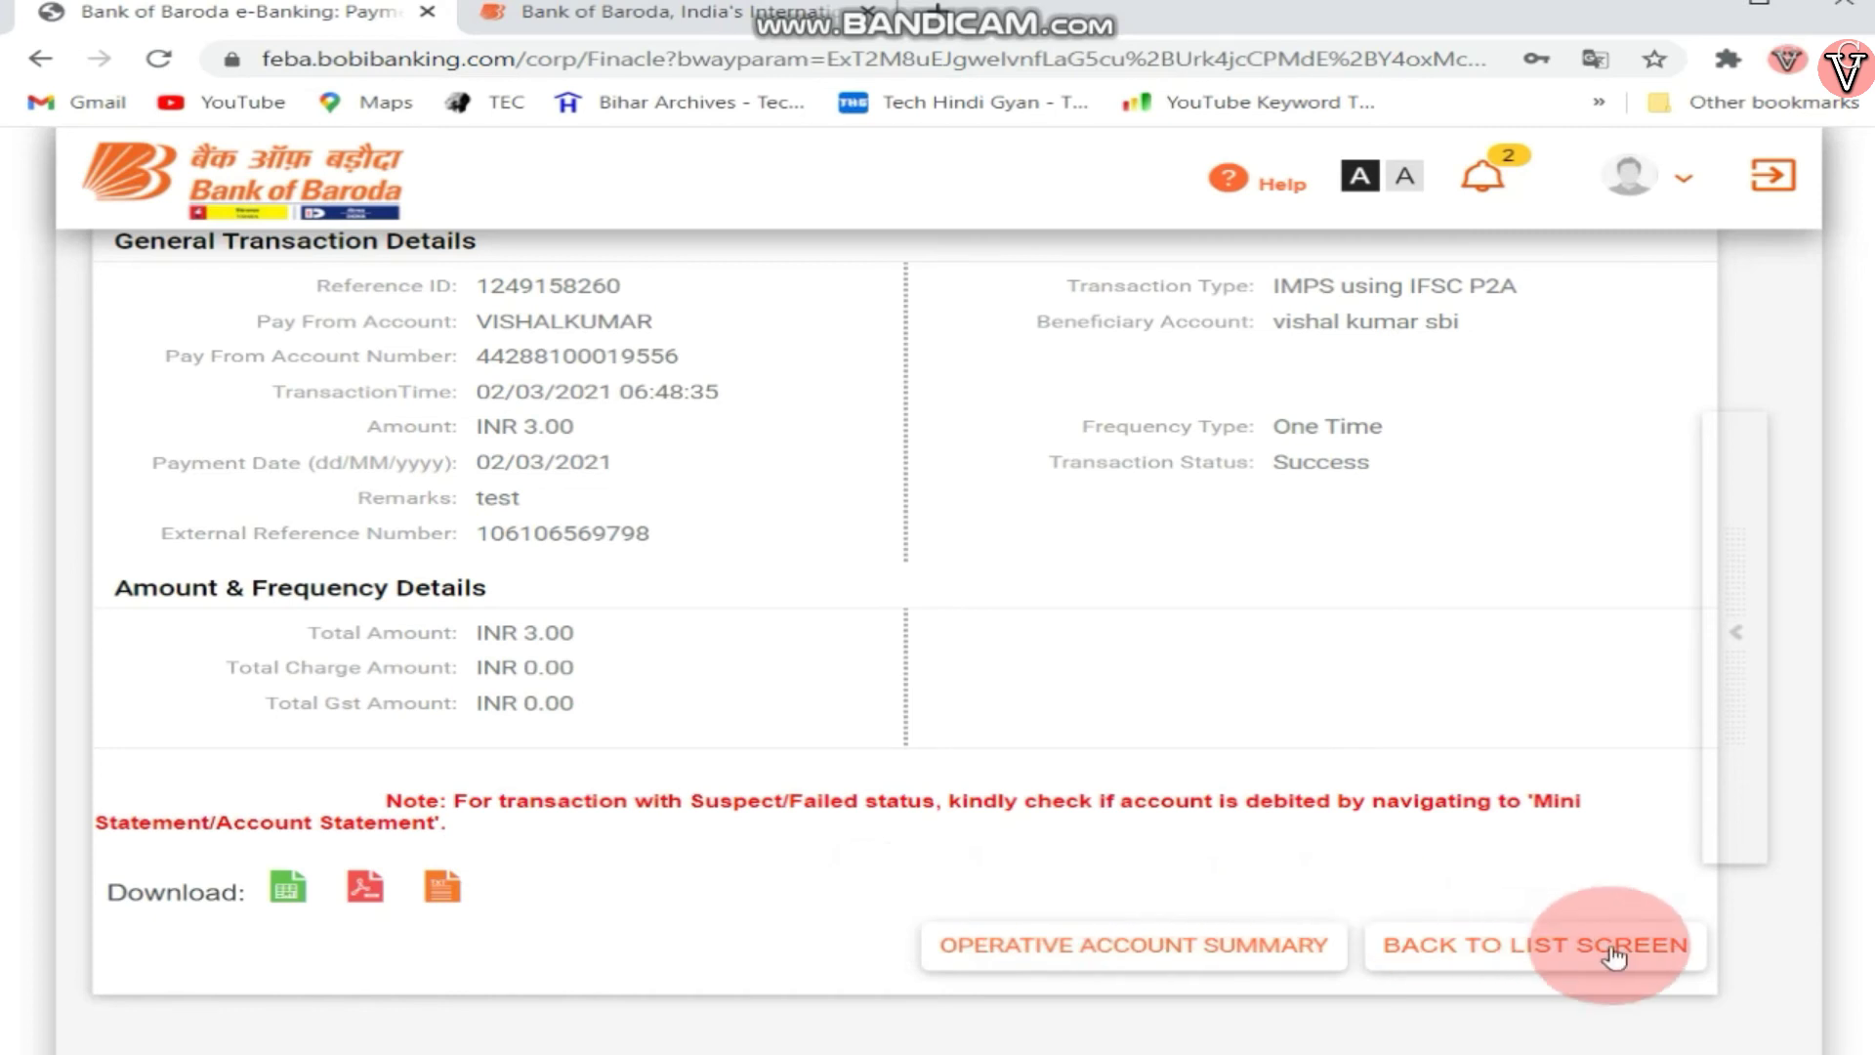
click(1499, 961)
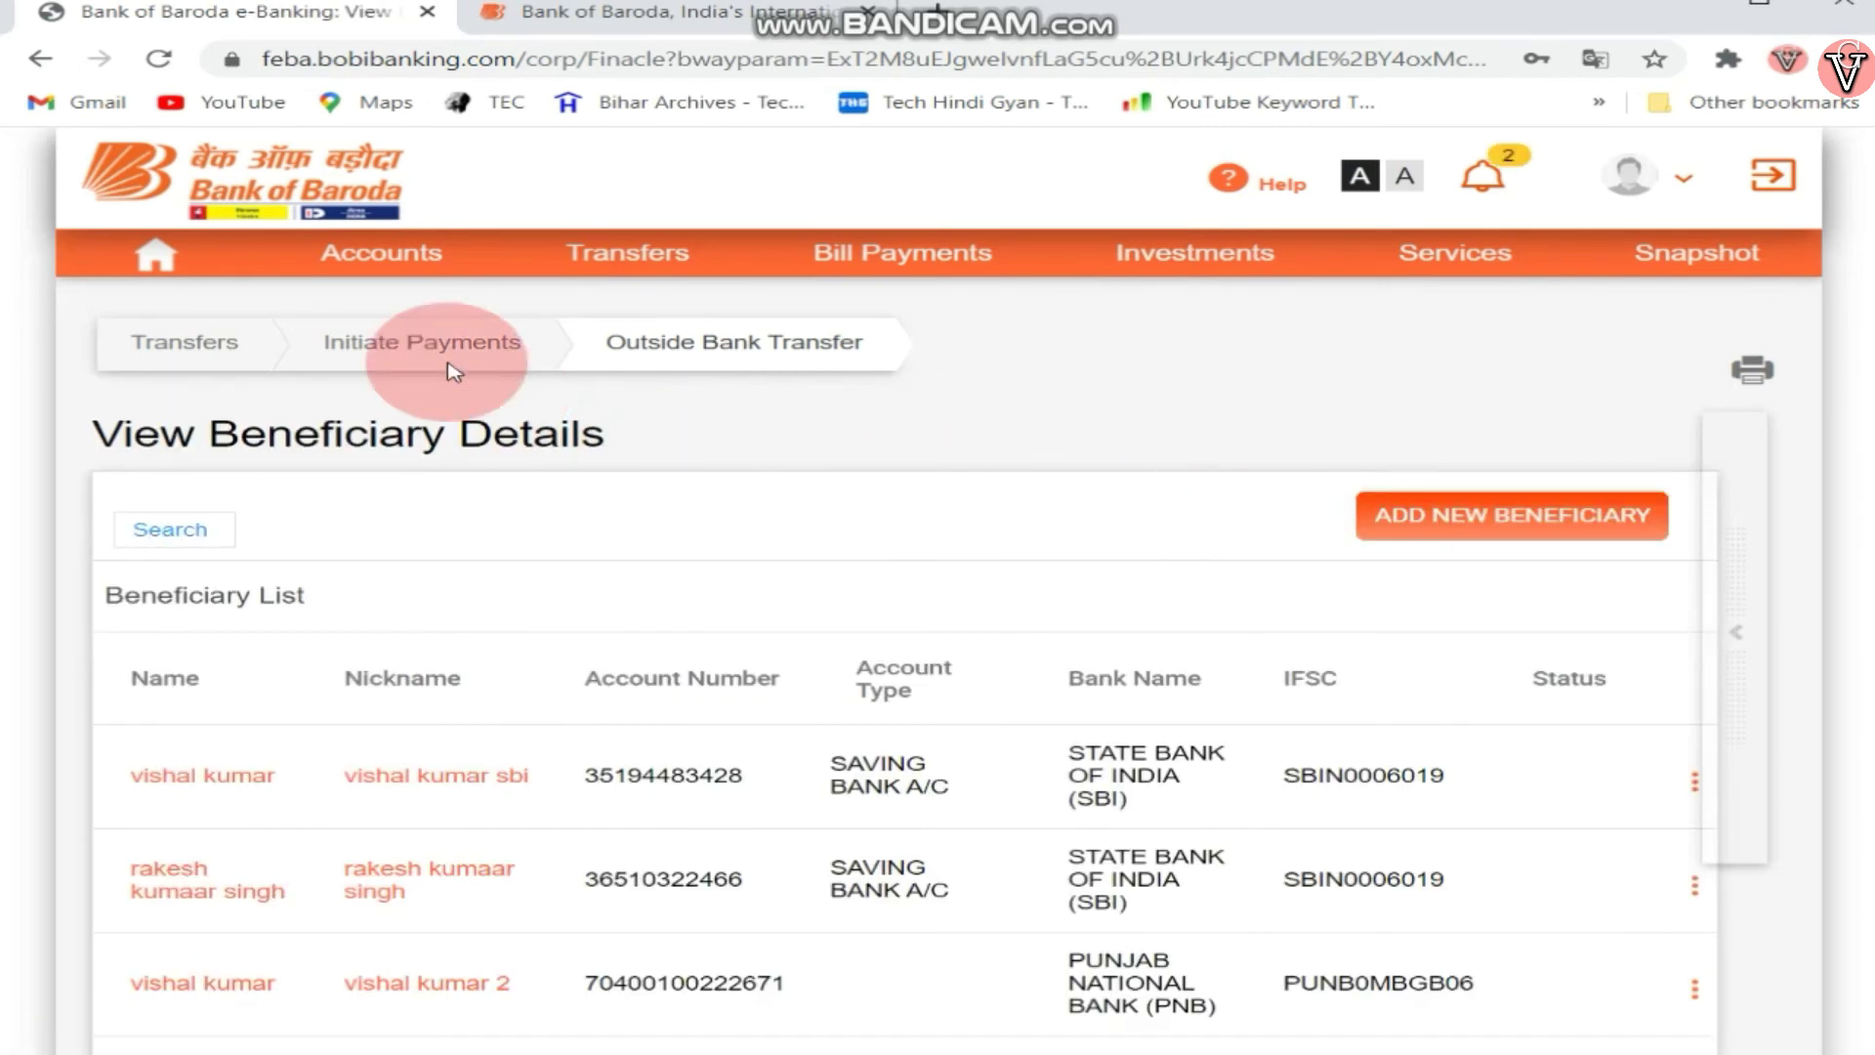
View the mini statement of the savings account under the operative accounts and check the IMPS transfer entry.
mouse_move(381, 256)
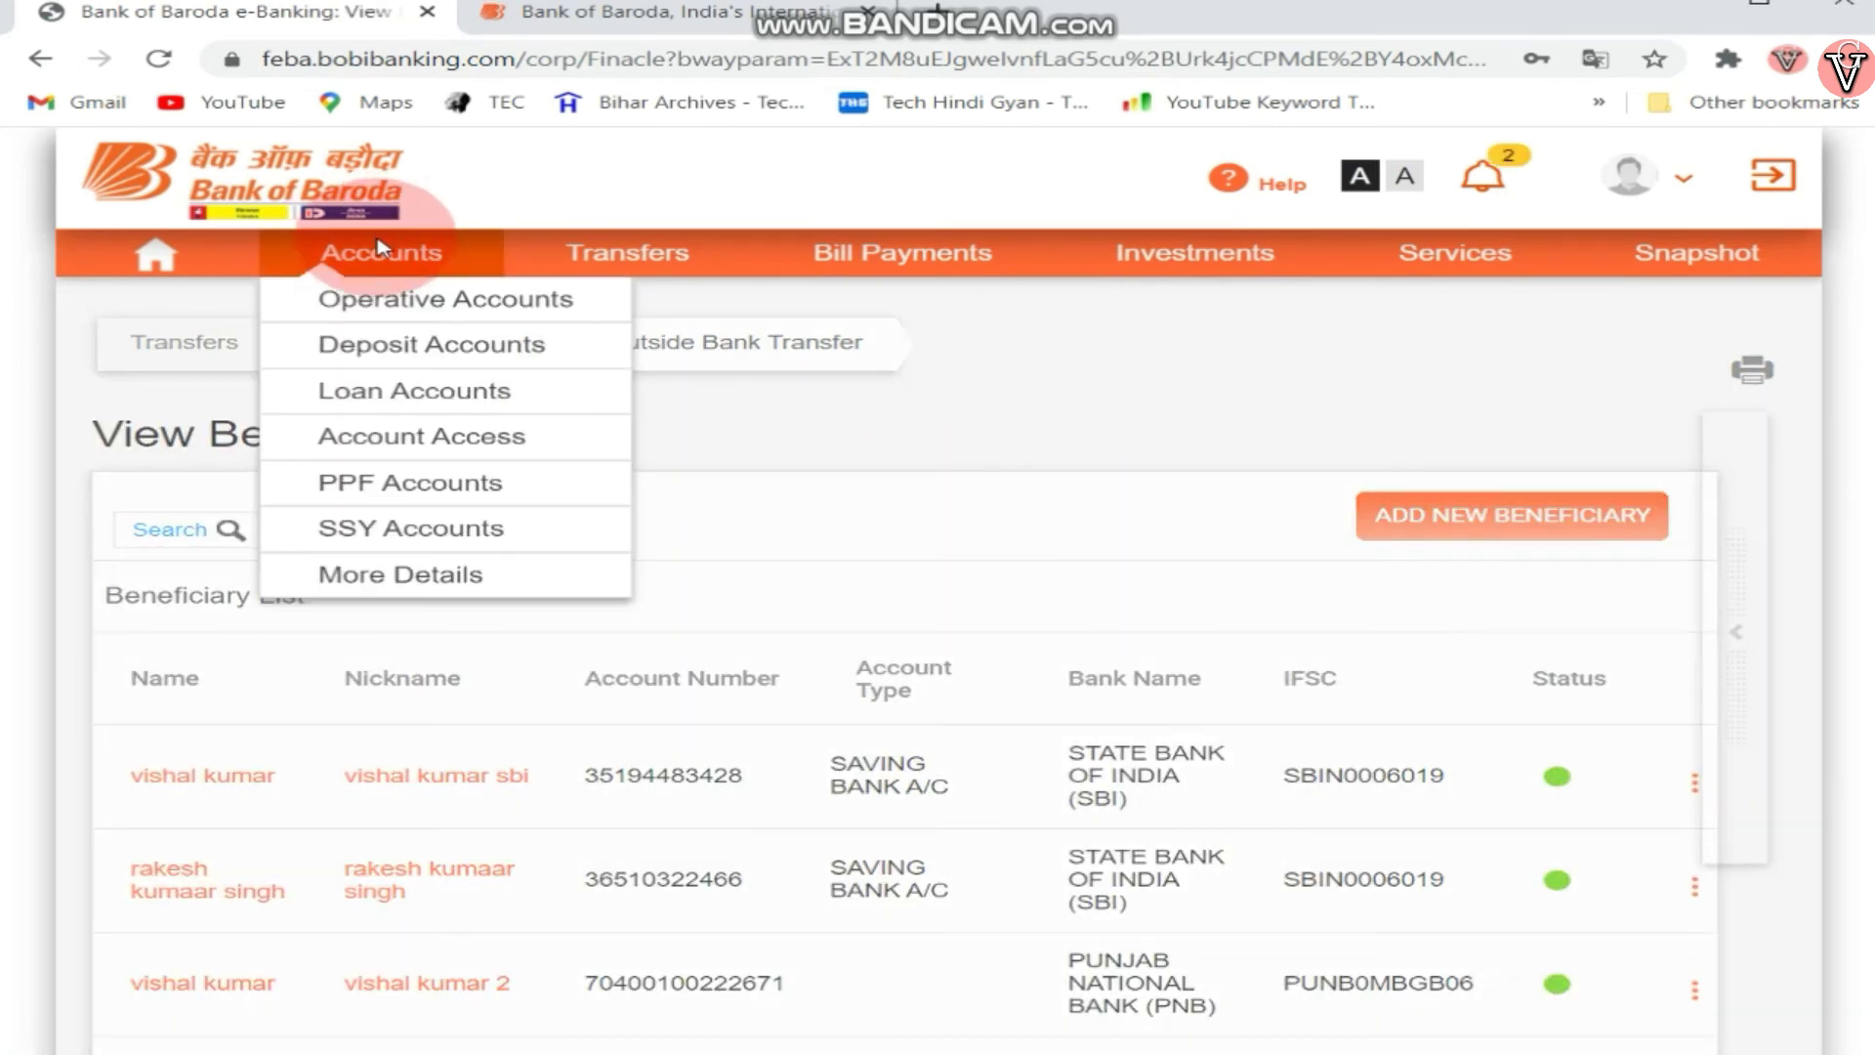
click(380, 305)
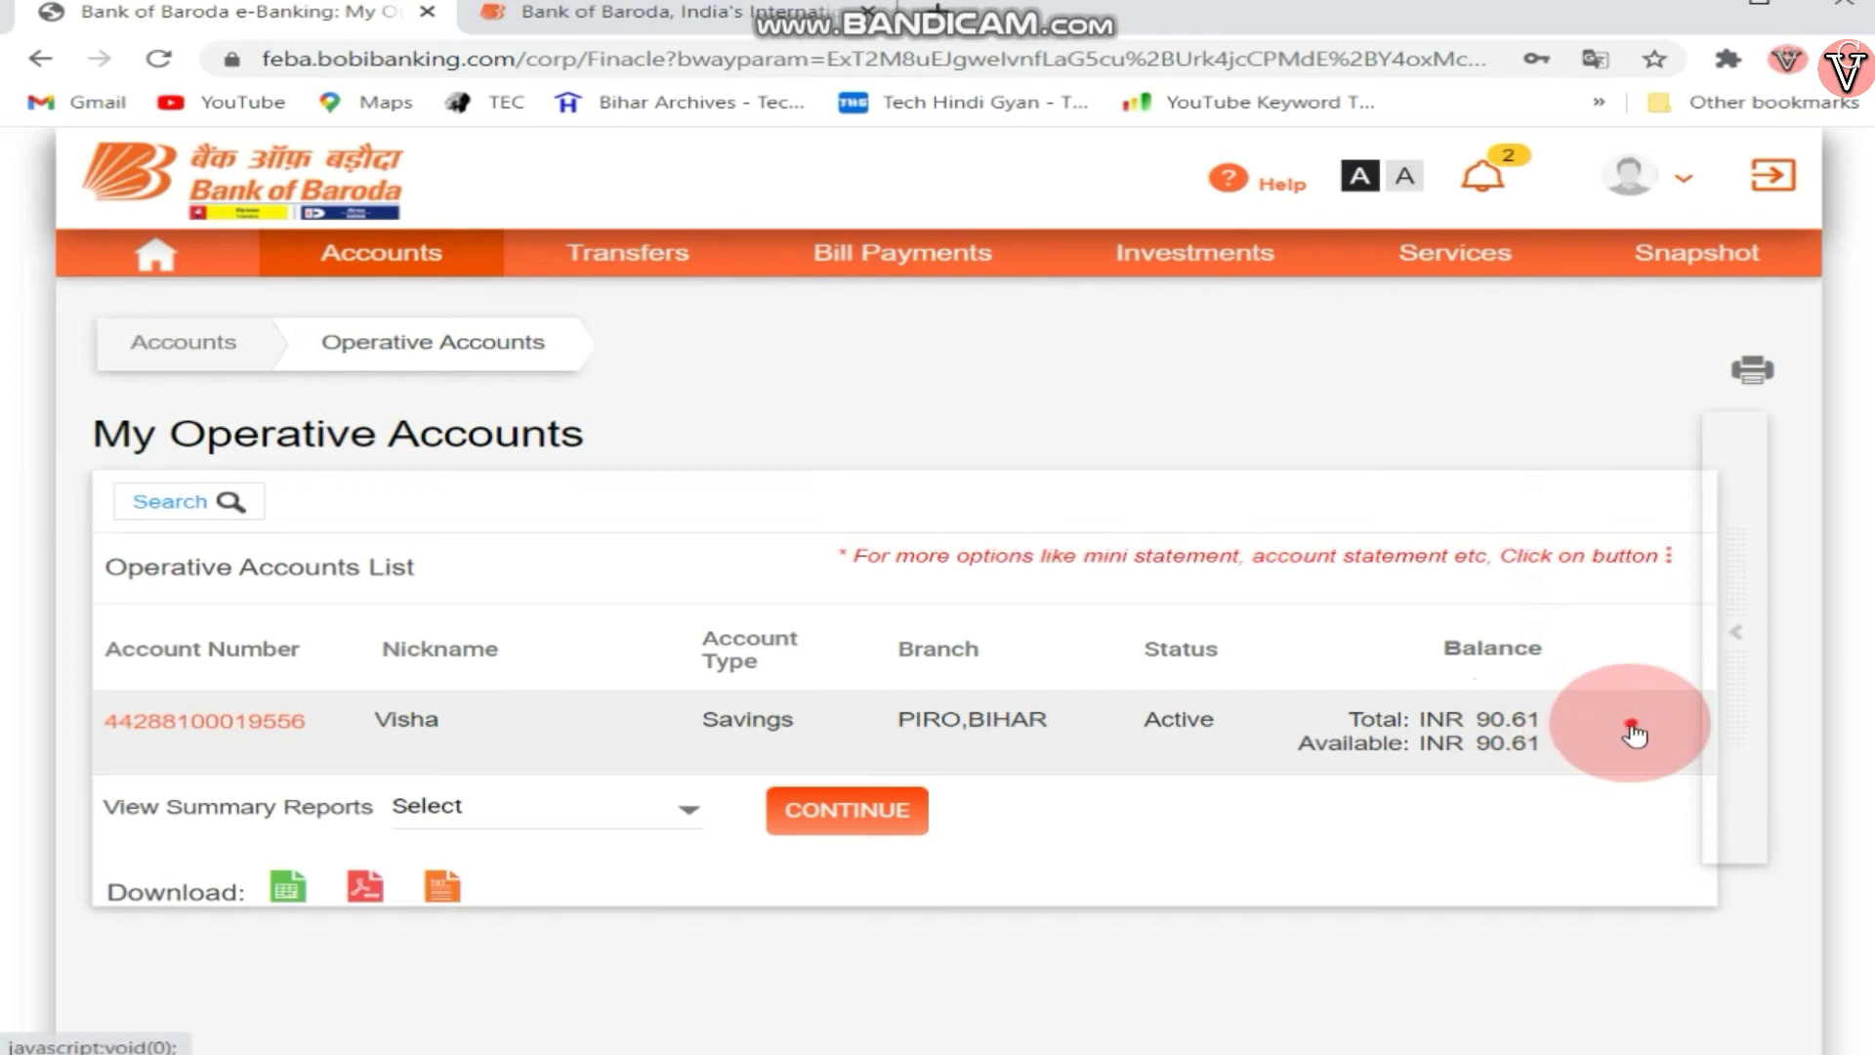
click(1633, 733)
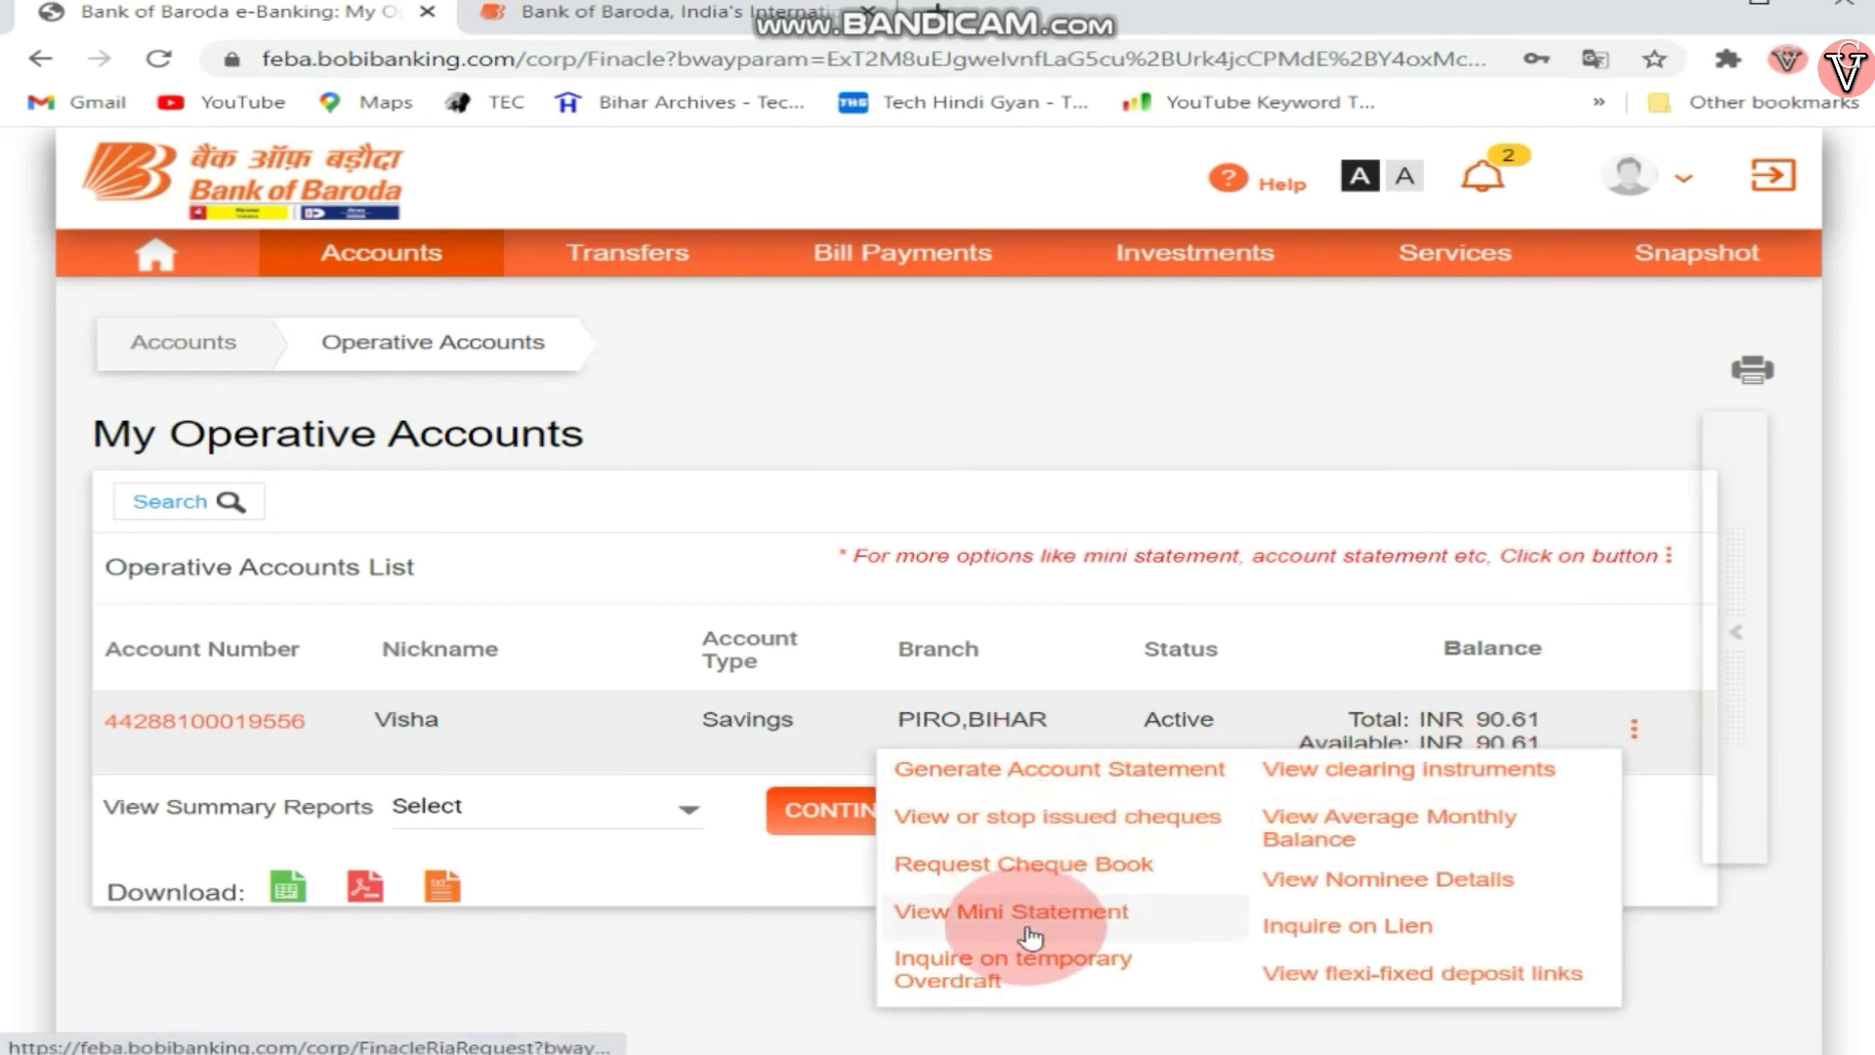
click(989, 916)
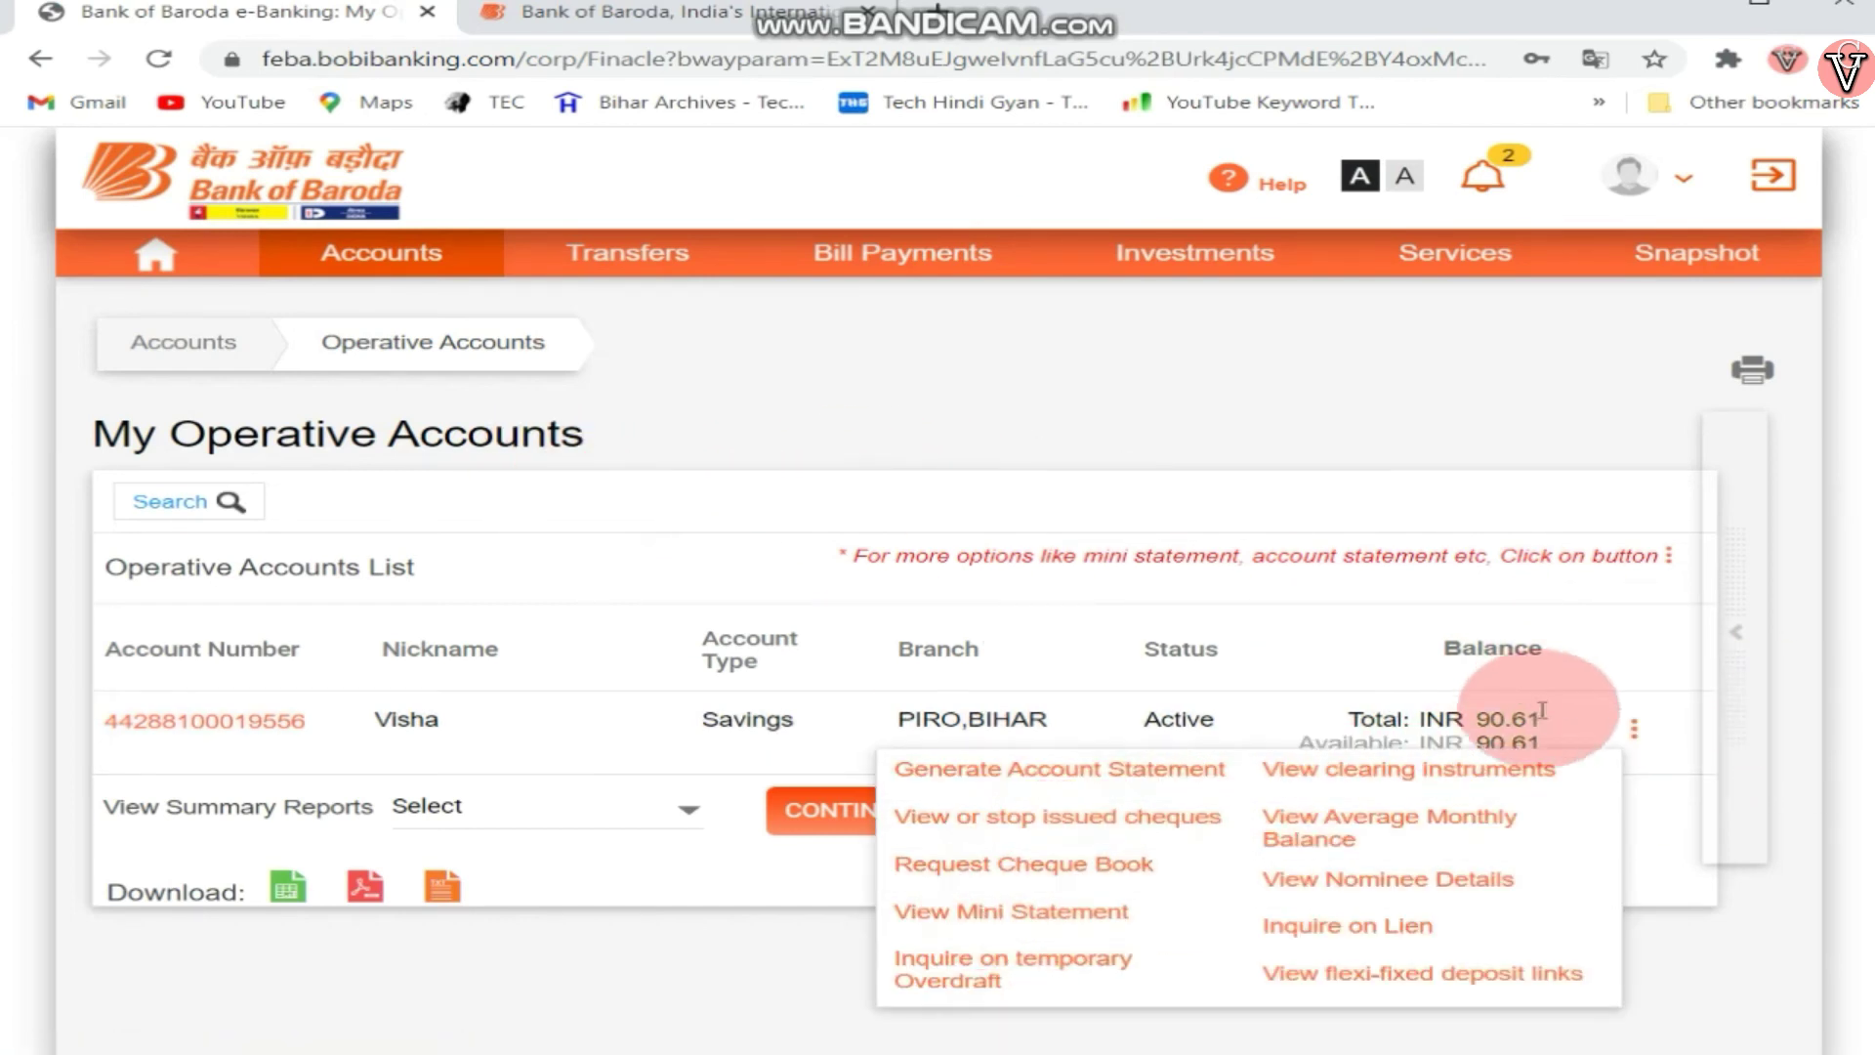
click(917, 918)
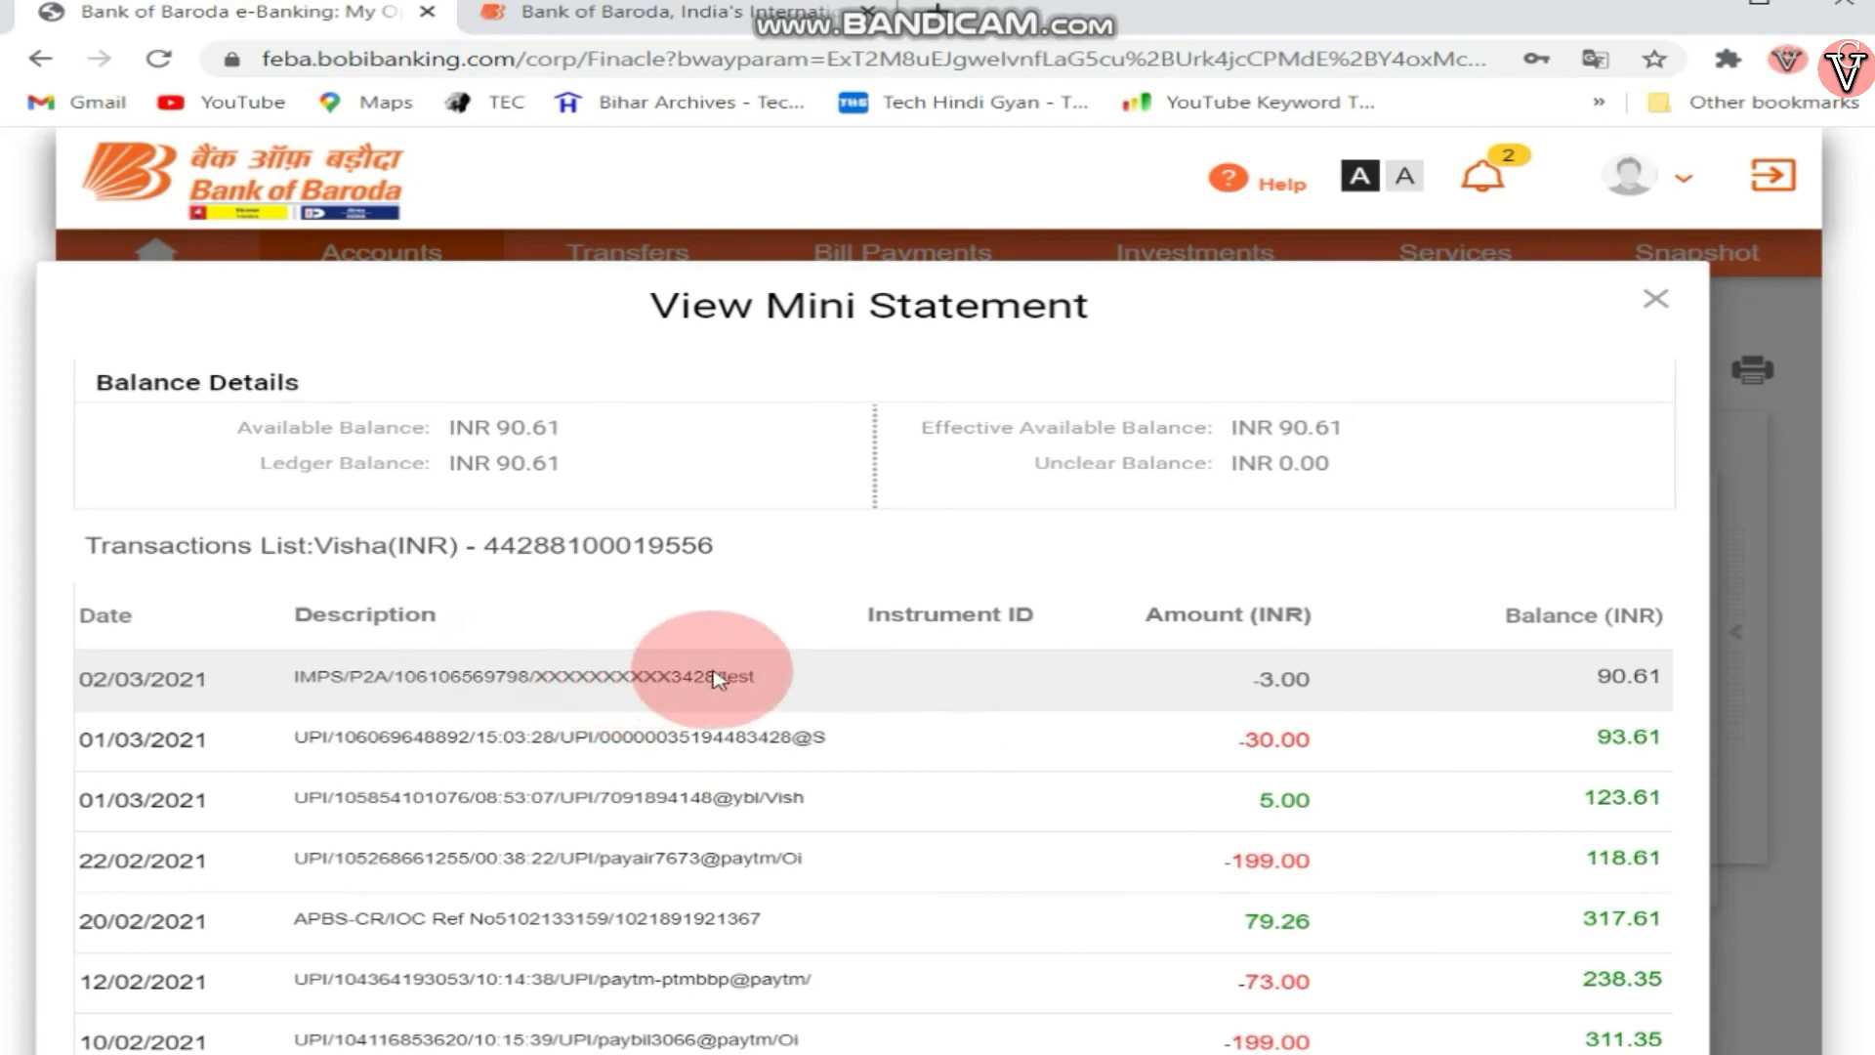
drag(752, 676, 515, 674)
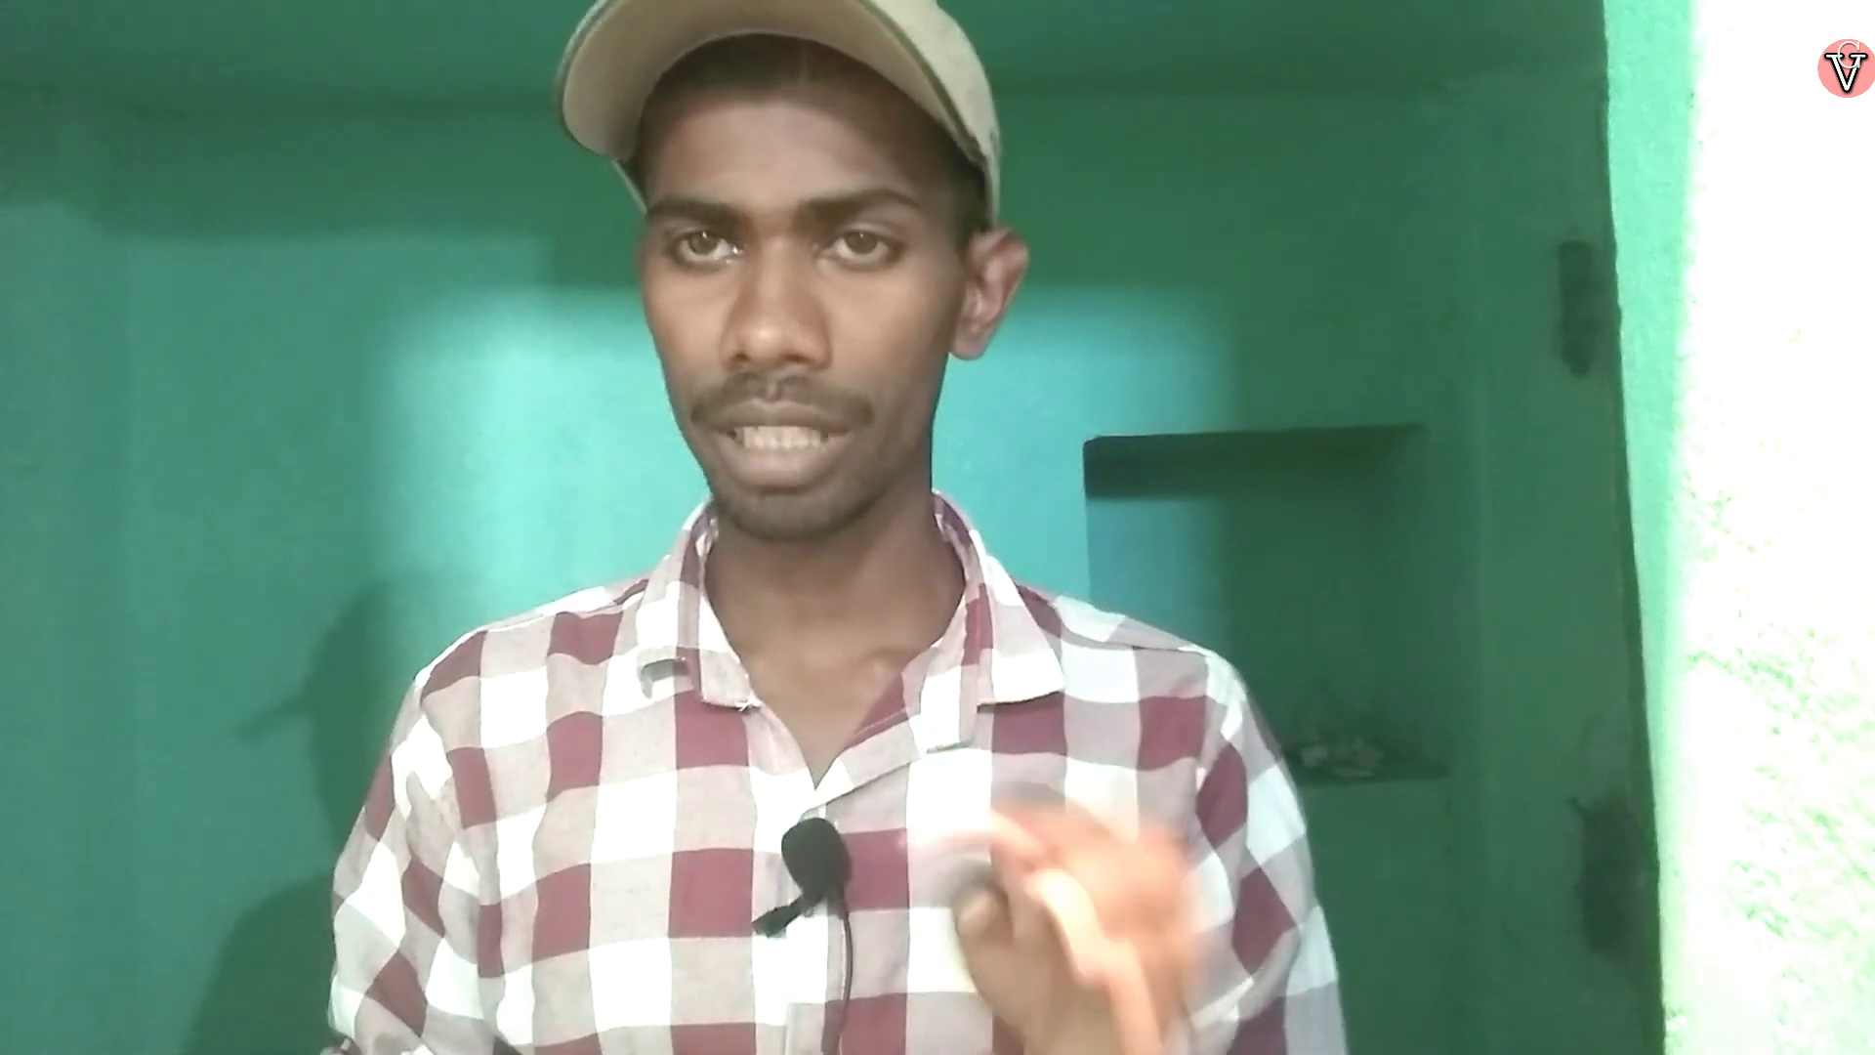